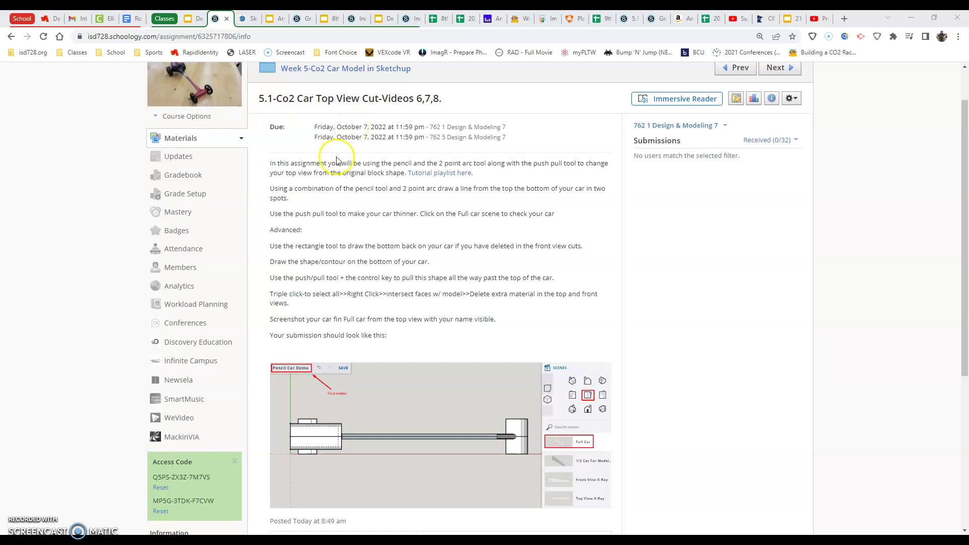
Step: Review the Advanced instructions in the 5.1 Co2 Car Top View Cut assignment, and switch to the SketchUp car model
{"action": "left_click", "coordinate": [269, 230]}
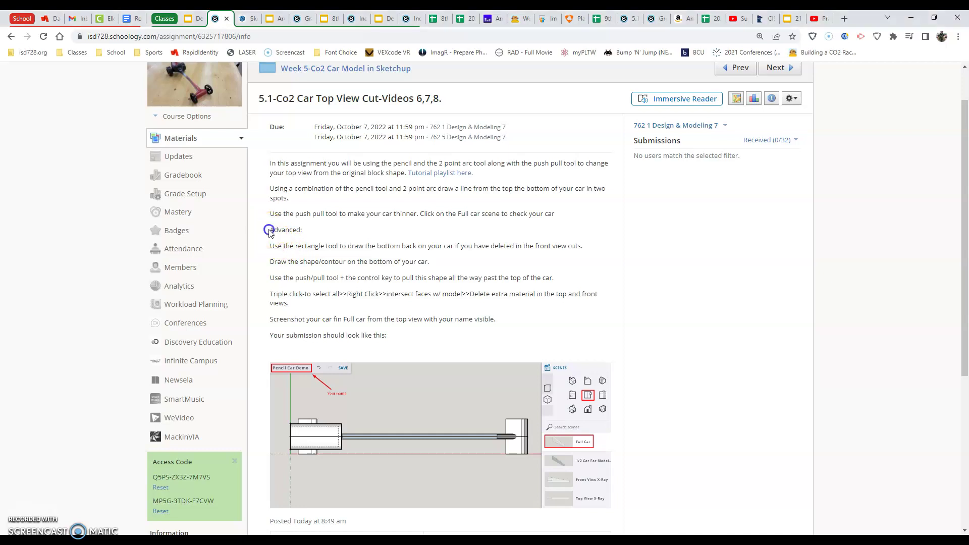
{"action": "left_click_drag", "start_coordinate": [305, 232], "coordinate": [304, 232]}
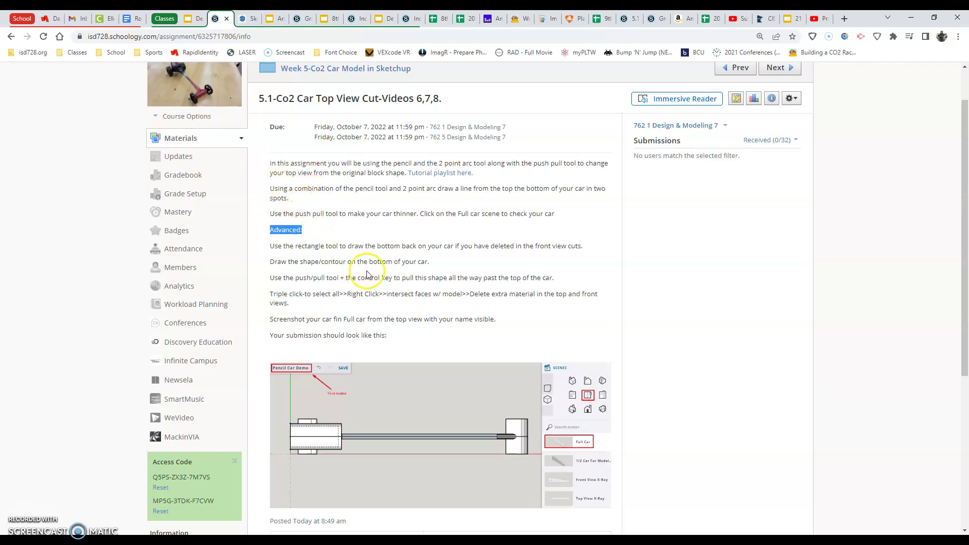
{"action": "scroll", "coordinate": [404, 275], "scroll_direction": "up", "scroll_amount": 1}
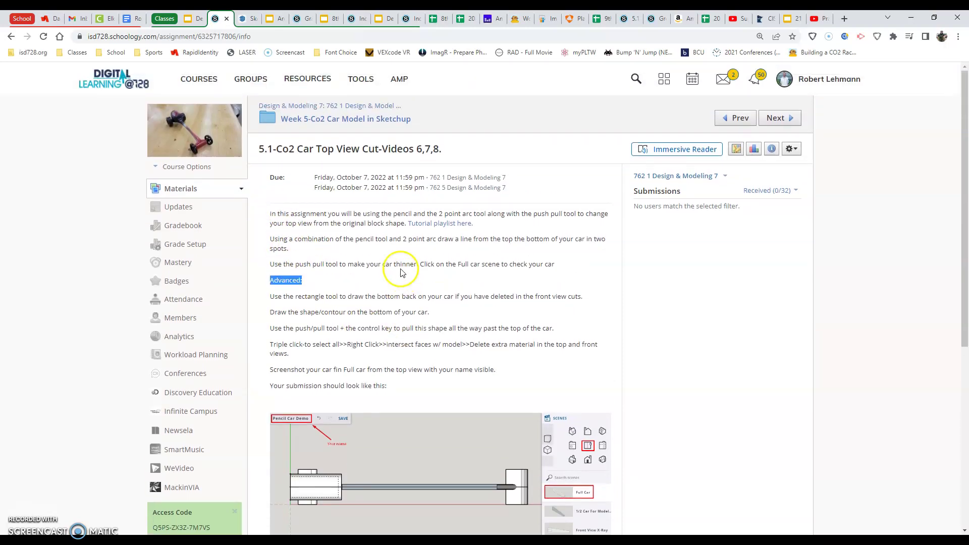
{"action": "left_click", "coordinate": [249, 18]}
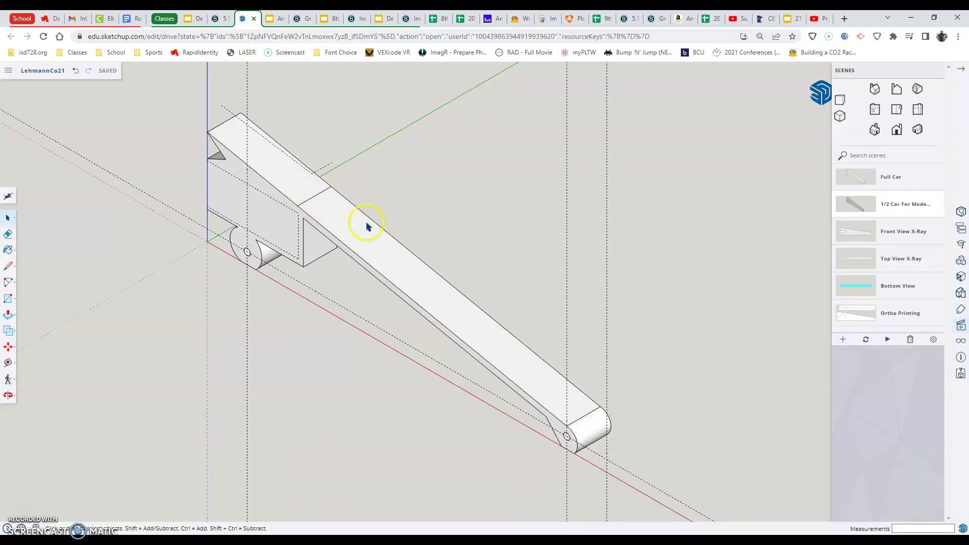
Step: Select everything in the model to check its extents, and open the grouped half car for editing
{"action": "scroll", "coordinate": [320, 231], "scroll_direction": "down", "scroll_amount": 2}
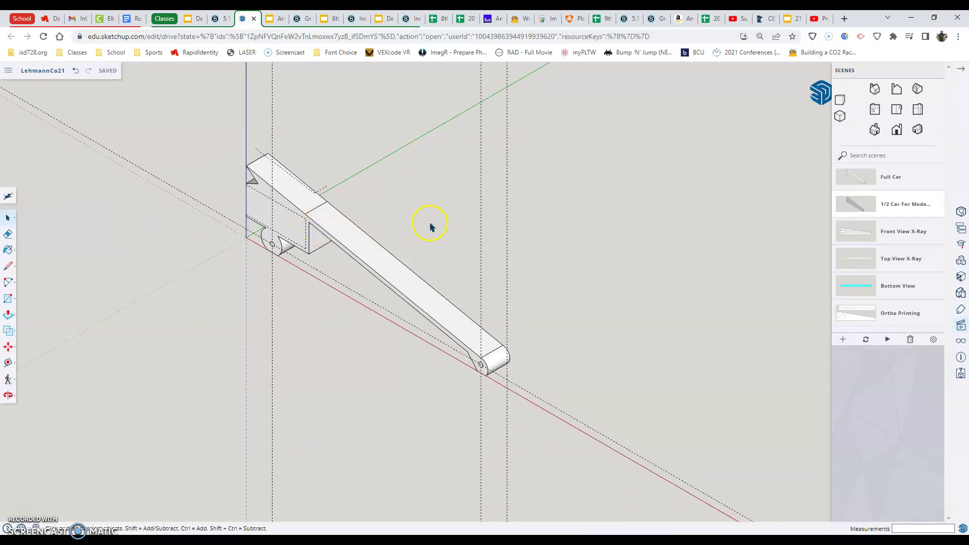
{"action": "scroll", "coordinate": [430, 226], "scroll_direction": "up", "scroll_amount": 2}
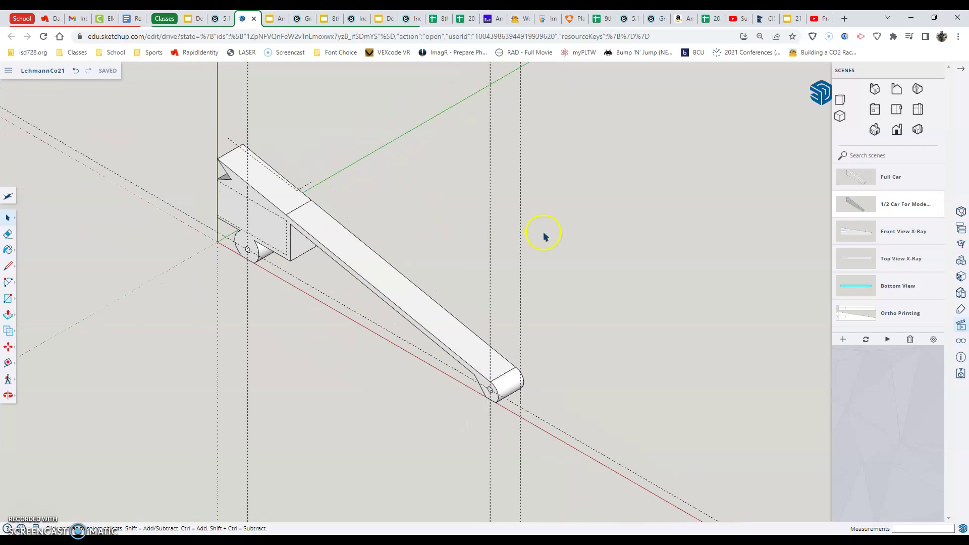
{"action": "key", "text": "ctrl+a"}
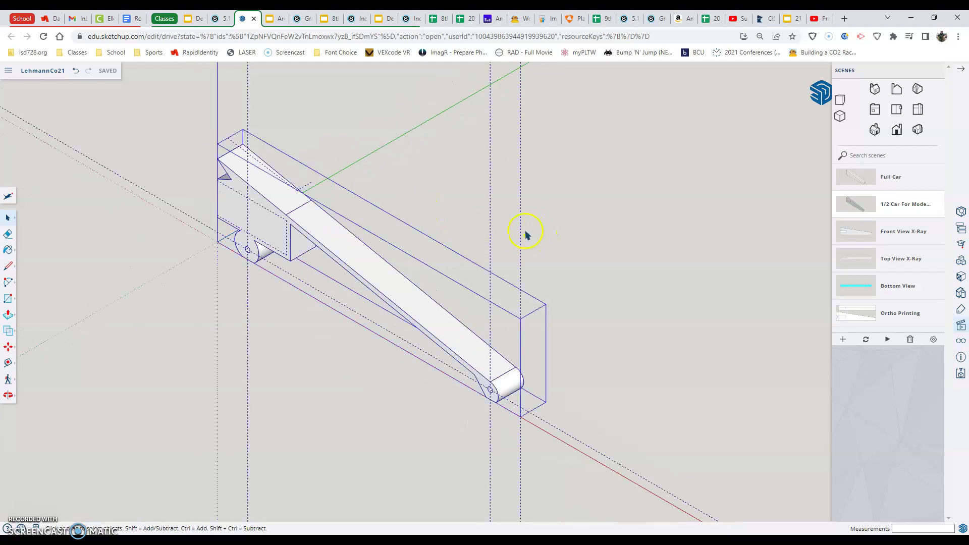
{"action": "left_click", "coordinate": [384, 373]}
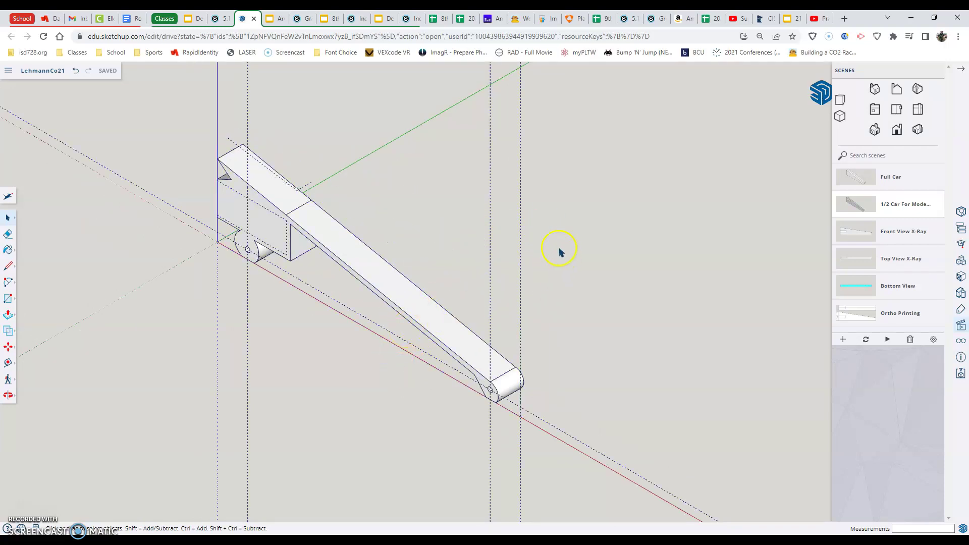
{"action": "key", "text": "ctrl+a"}
{"action": "left_click", "coordinate": [398, 372]}
{"action": "key", "text": "ctrl+a"}
{"action": "left_click", "coordinate": [403, 351]}
{"action": "key", "text": "ctrl+a"}
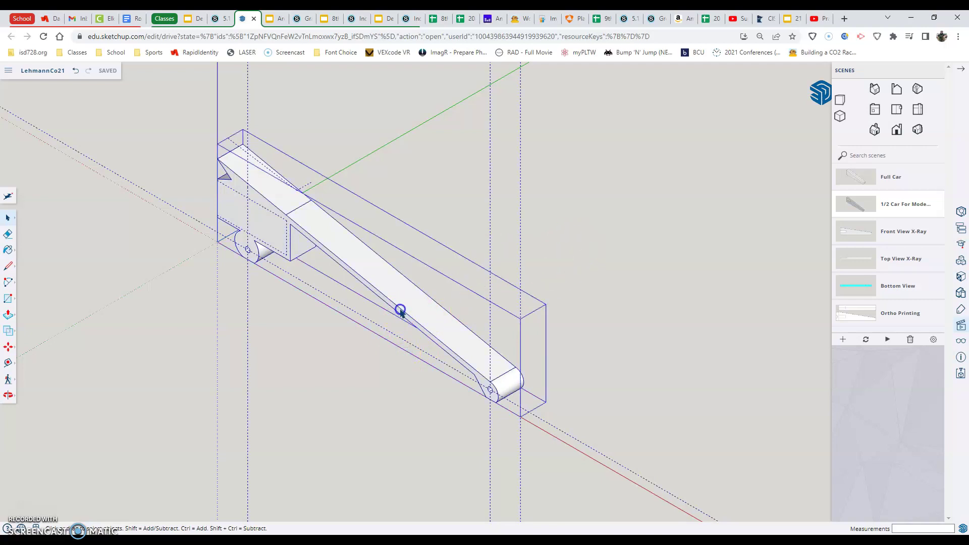
{"action": "left_click", "coordinate": [401, 311]}
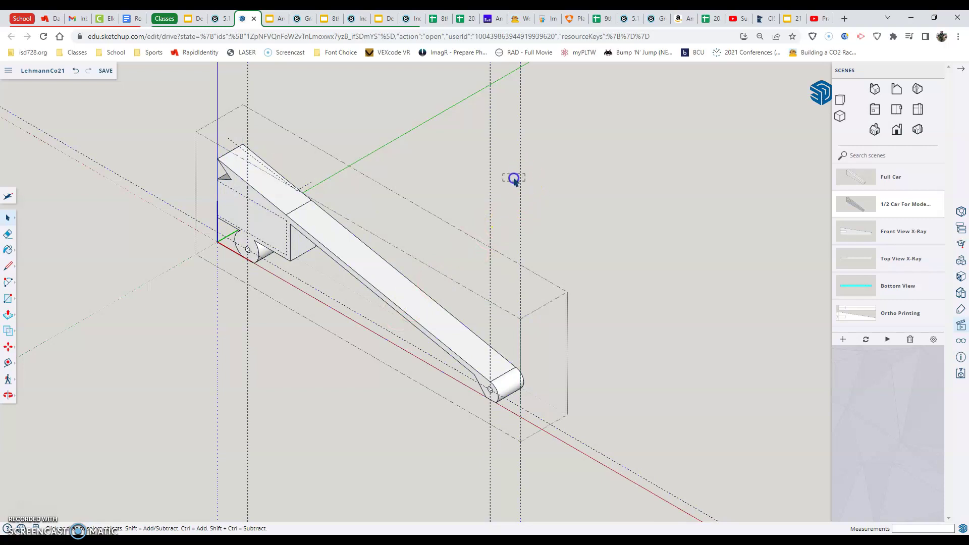
Step: Delete the leftover construction guides around the half car, including the vertical ones and the lengthwise one beside the red axis
{"action": "left_click_drag", "start_coordinate": [513, 179], "coordinate": [474, 194]}
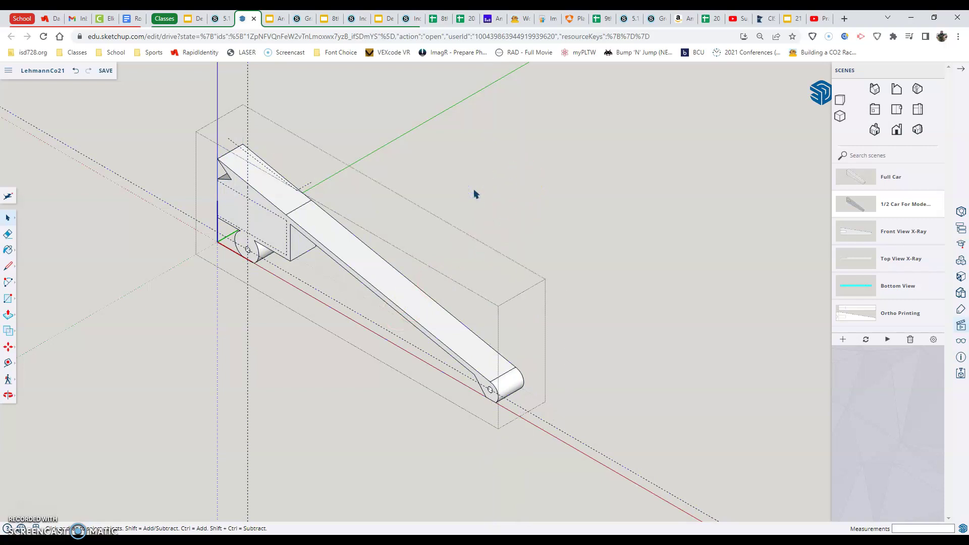
{"action": "left_click_drag", "start_coordinate": [273, 70], "coordinate": [240, 78]}
{"action": "left_click", "coordinate": [243, 82]}
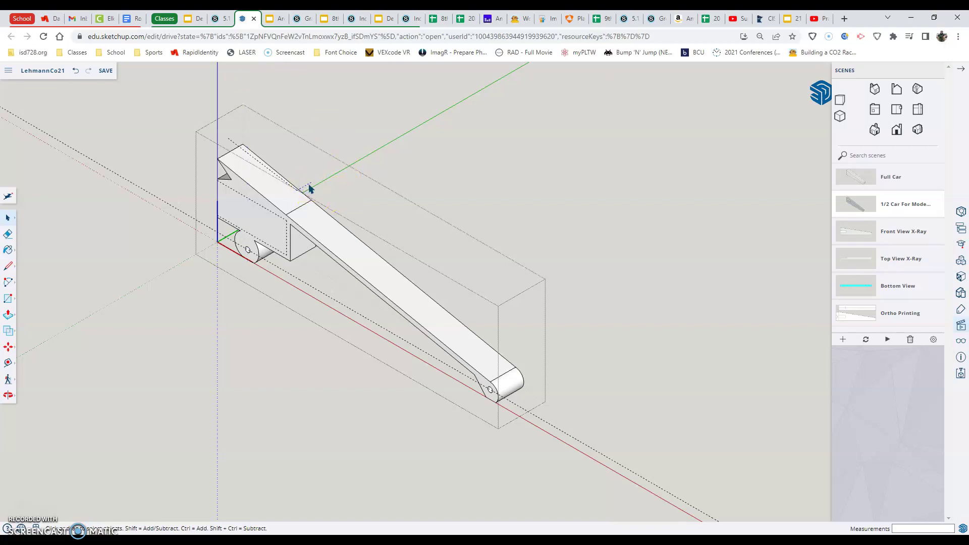
{"action": "left_click", "coordinate": [238, 147]}
{"action": "scroll", "coordinate": [448, 317], "scroll_direction": "up", "scroll_amount": 2}
{"action": "scroll", "coordinate": [448, 316], "scroll_direction": "down", "scroll_amount": 2}
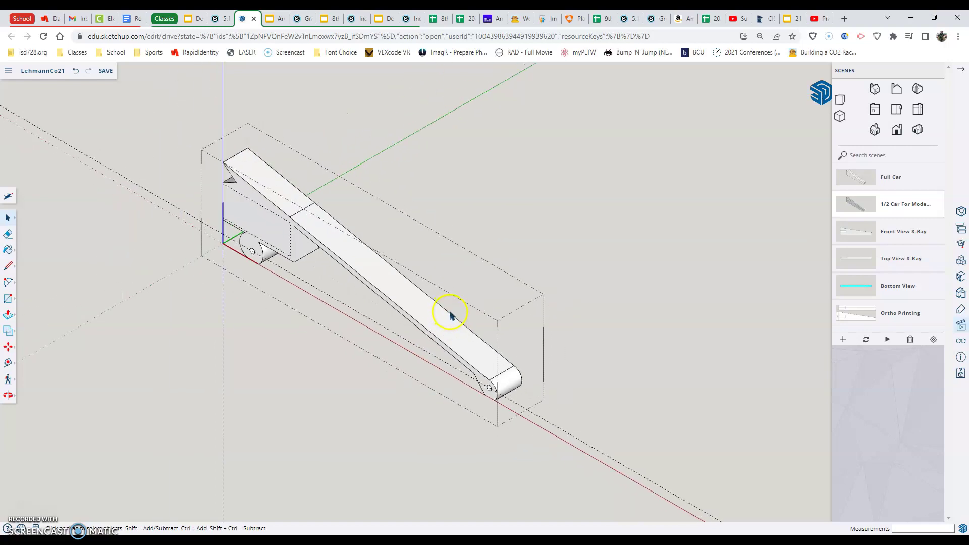
{"action": "scroll", "coordinate": [369, 295], "scroll_direction": "up", "scroll_amount": 2}
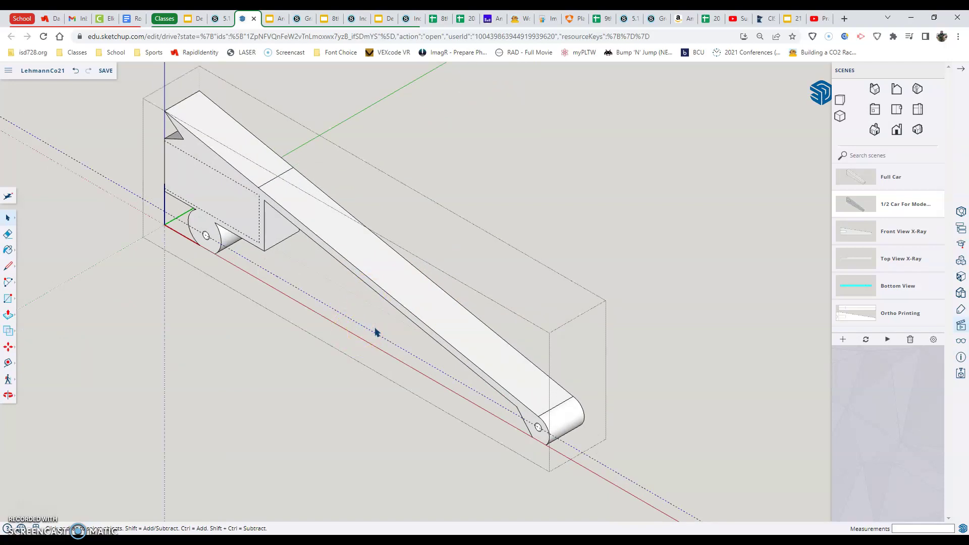
{"action": "key", "text": "Delete"}
Step: Inspect the car in the Full Car scene from the front and top views, and return to the 1/2 Car scene
{"action": "left_click", "coordinate": [863, 177]}
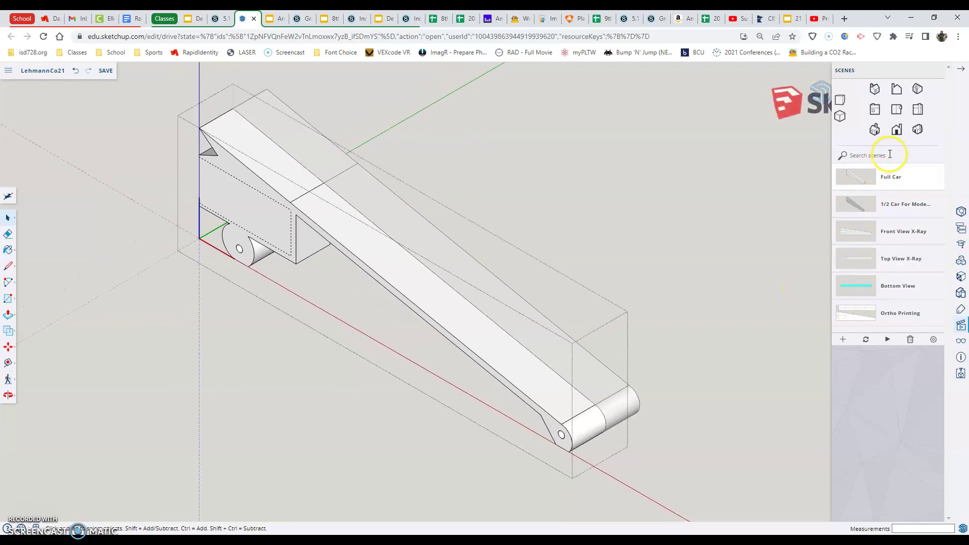
{"action": "left_click", "coordinate": [897, 130]}
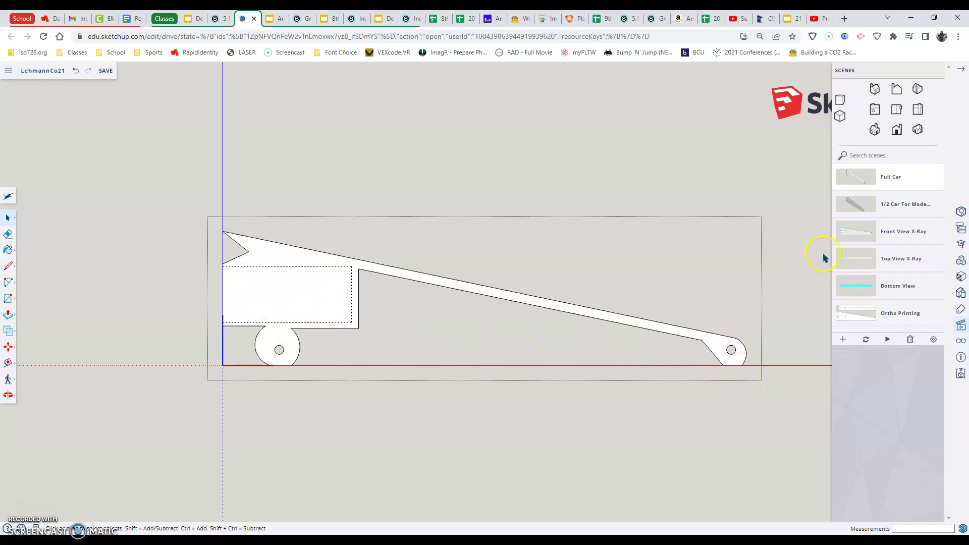
{"action": "left_click", "coordinate": [900, 116]}
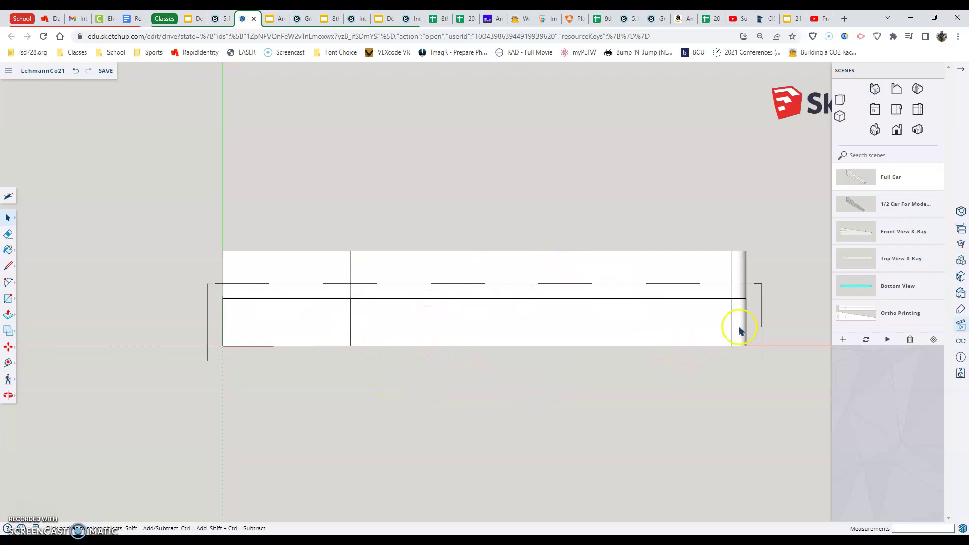
{"action": "left_click", "coordinate": [884, 215]}
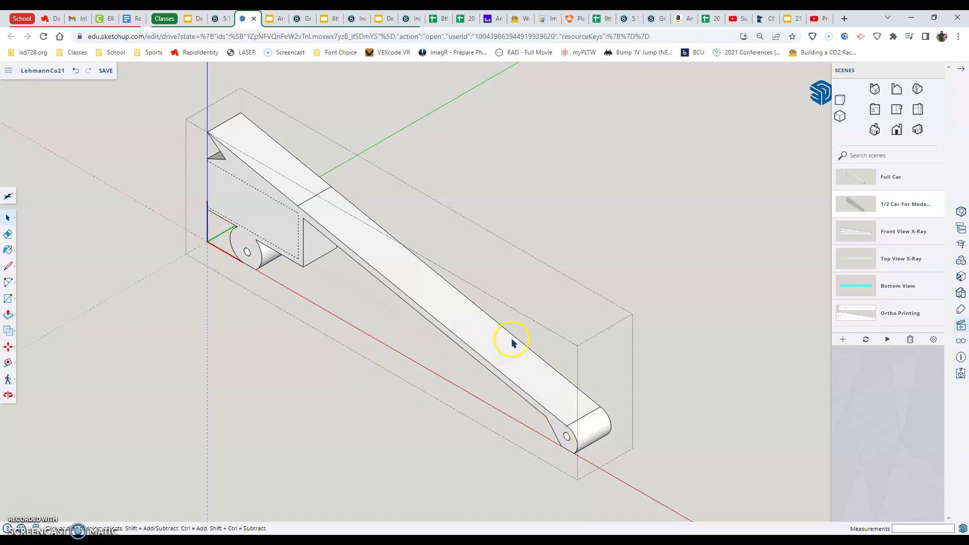
Step: Examine the underside of the half car in the Bottom View scene and from an angle, looking for the missing bottom between the axle areas
{"action": "left_click", "coordinate": [864, 292]}
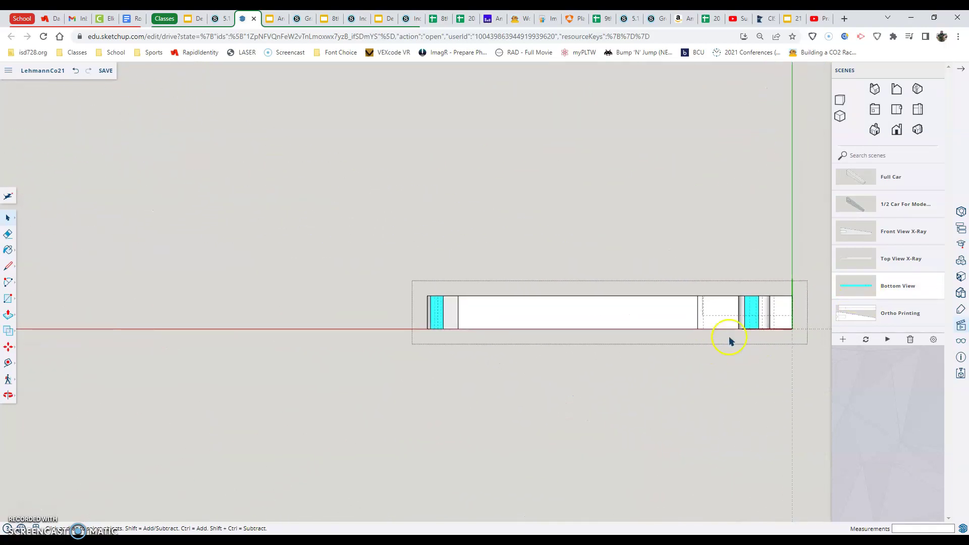
{"action": "scroll", "coordinate": [814, 320], "scroll_direction": "up", "scroll_amount": 3}
{"action": "scroll", "coordinate": [812, 318], "scroll_direction": "up", "scroll_amount": 2}
{"action": "scroll", "coordinate": [811, 318], "scroll_direction": "down", "scroll_amount": 1}
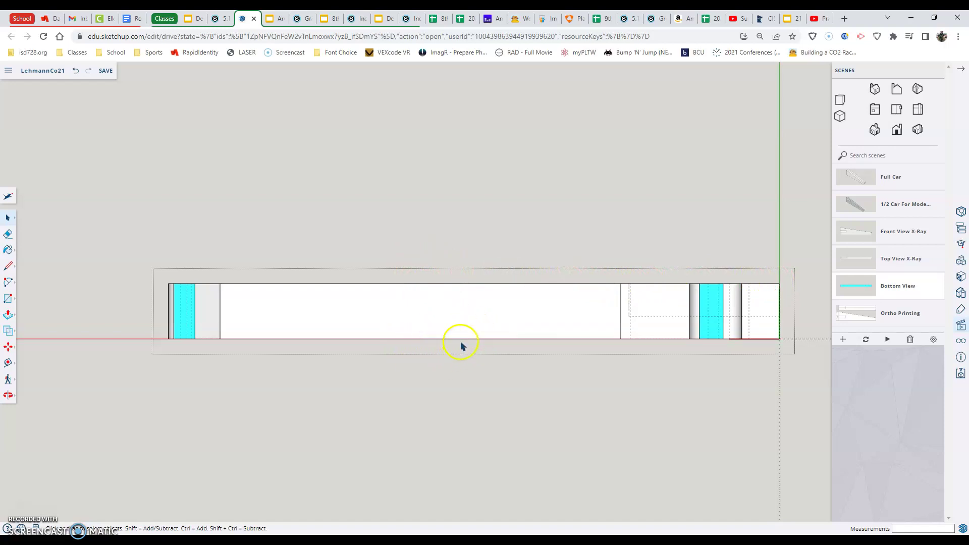
{"action": "scroll", "coordinate": [461, 342], "scroll_direction": "up", "scroll_amount": 3}
{"action": "scroll", "coordinate": [468, 338], "scroll_direction": "down", "scroll_amount": 2}
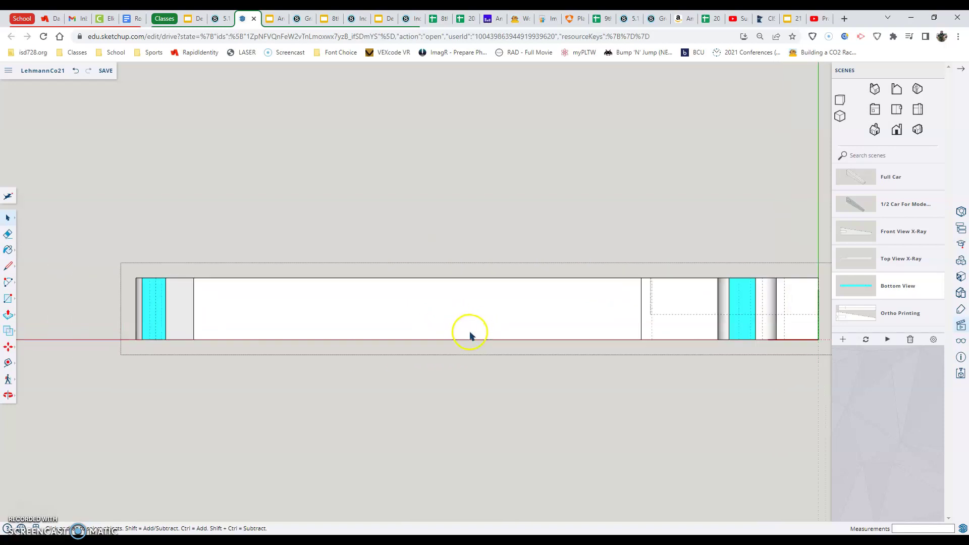
{"action": "scroll", "coordinate": [469, 336], "scroll_direction": "down", "scroll_amount": 1}
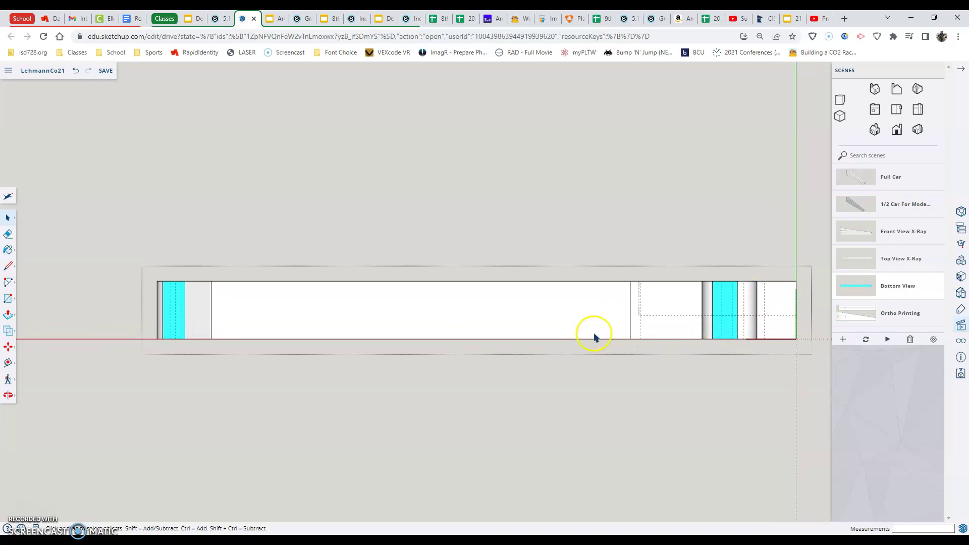
{"action": "middle_click_drag", "start_coordinate": [573, 299], "coordinate": [591, 491]}
{"action": "left_click", "coordinate": [715, 347]}
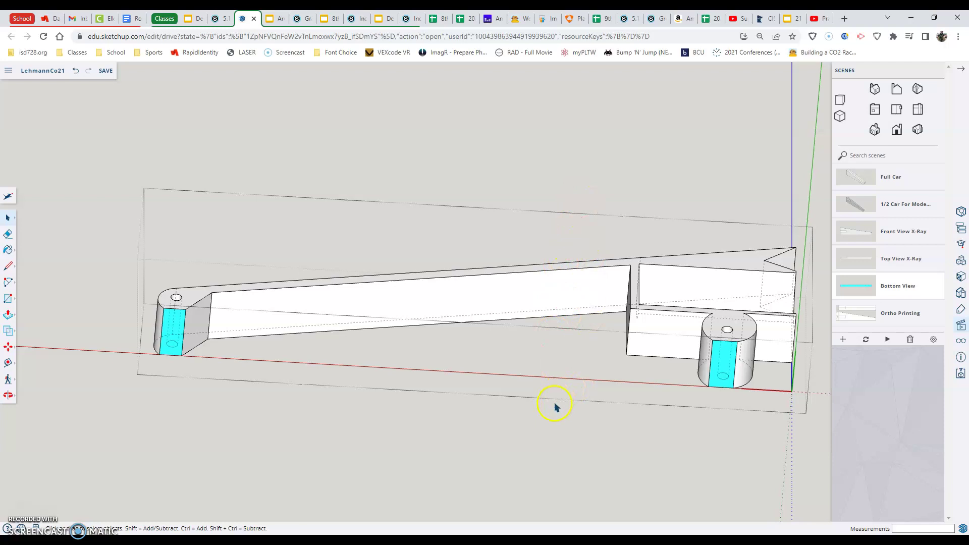
{"action": "scroll", "coordinate": [604, 396], "scroll_direction": "down", "scroll_amount": 2}
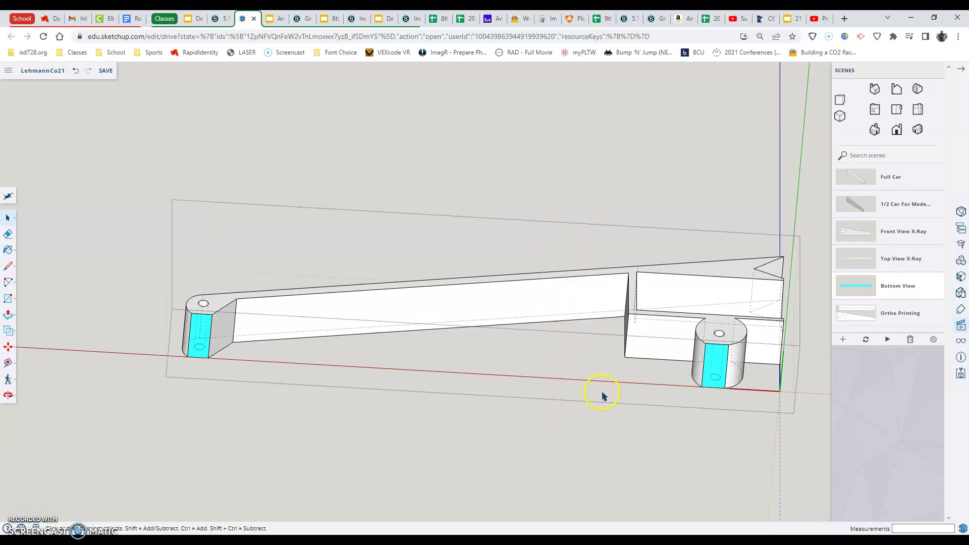
{"action": "scroll", "coordinate": [670, 373], "scroll_direction": "up", "scroll_amount": 1}
{"action": "scroll", "coordinate": [670, 374], "scroll_direction": "up", "scroll_amount": 1}
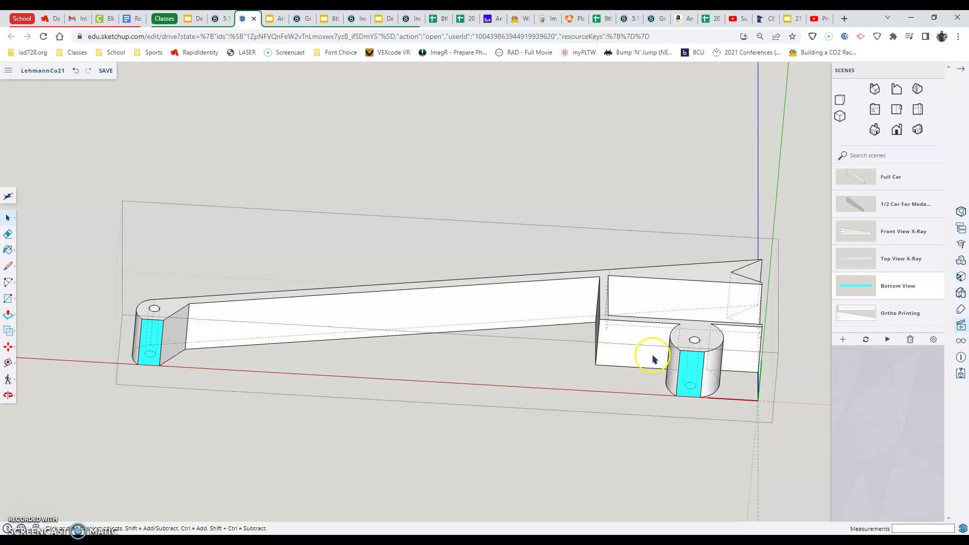
Step: In the Bottom View scene, draw a rectangle about 191.3 mm by 21 mm across the gap between the two blue axle faces
{"action": "left_click", "coordinate": [867, 290]}
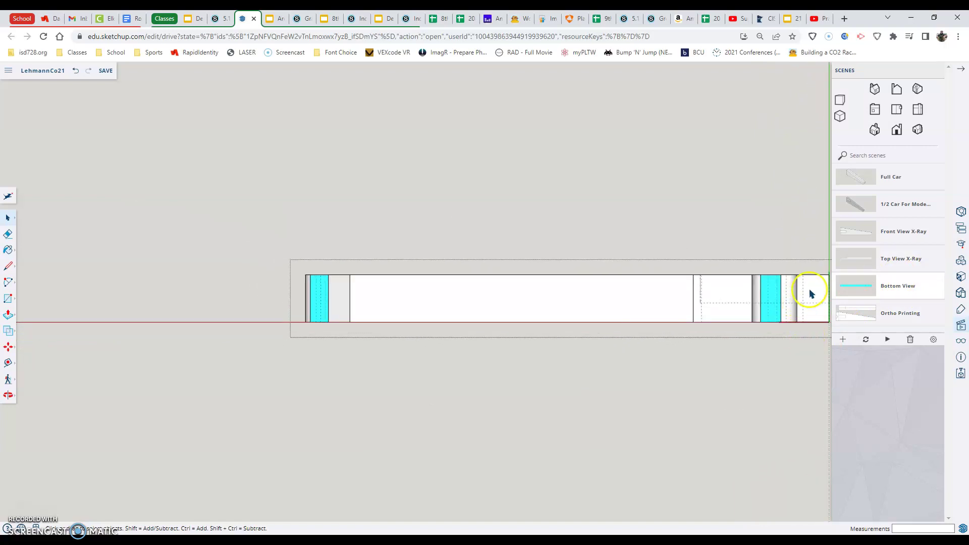
{"action": "scroll", "coordinate": [812, 280], "scroll_direction": "up", "scroll_amount": 5}
{"action": "scroll", "coordinate": [811, 286], "scroll_direction": "down", "scroll_amount": 3}
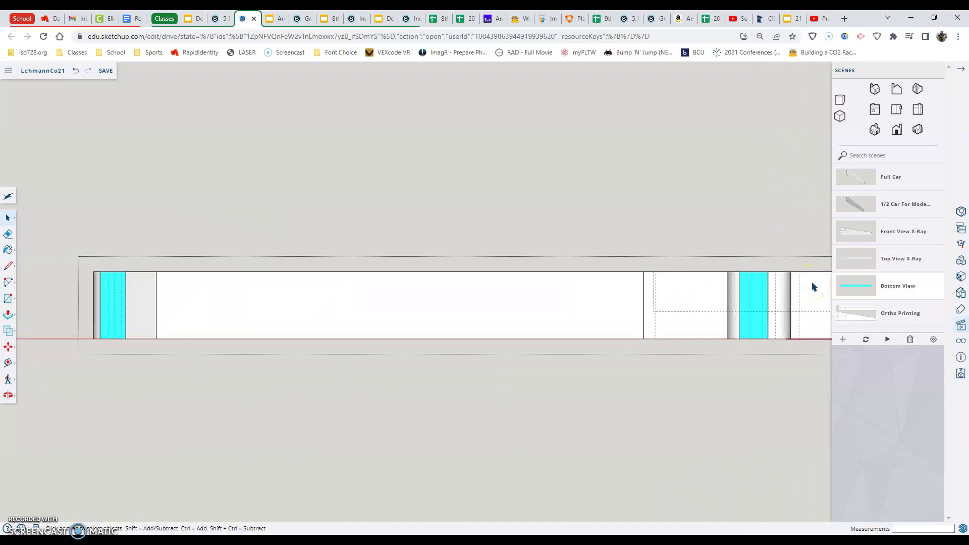
{"action": "left_click", "coordinate": [8, 303]}
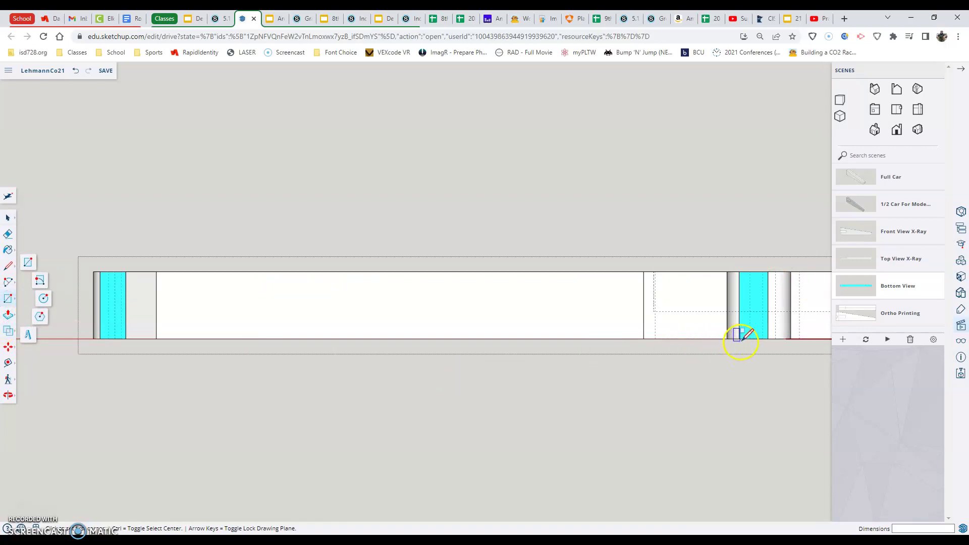
{"action": "scroll", "coordinate": [738, 339], "scroll_direction": "up", "scroll_amount": 4}
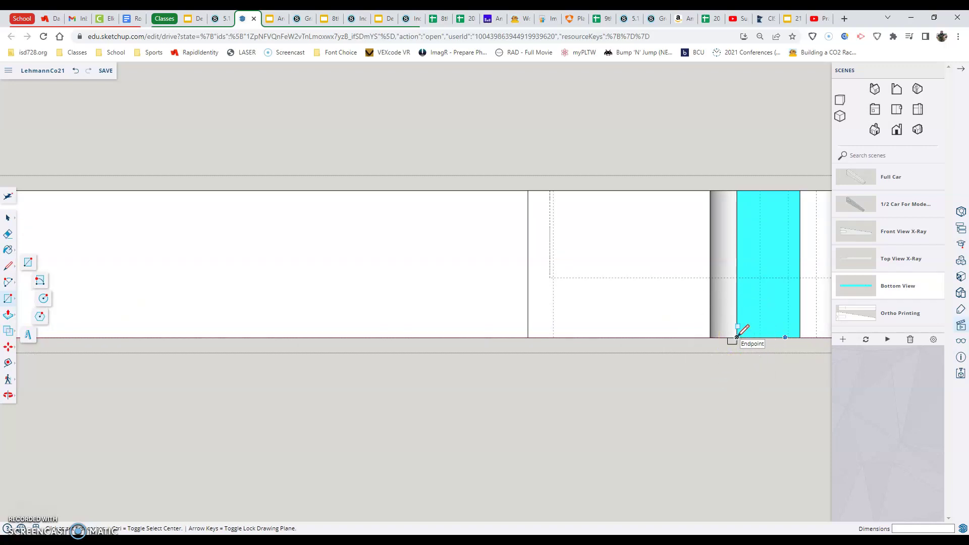
{"action": "left_click_drag", "start_coordinate": [737, 337], "coordinate": [101, 266]}
{"action": "scroll", "coordinate": [735, 335], "scroll_direction": "down", "scroll_amount": 3}
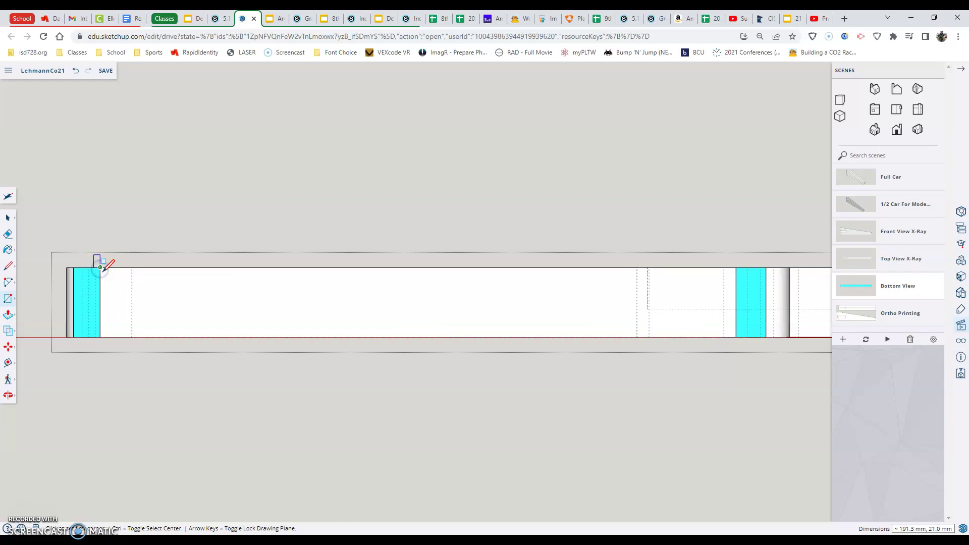
{"action": "left_click", "coordinate": [100, 336]}
Step: Check the filled-in bottom of the half car by comparing the 1/2 Car and Bottom View scenes
{"action": "left_click", "coordinate": [857, 203]}
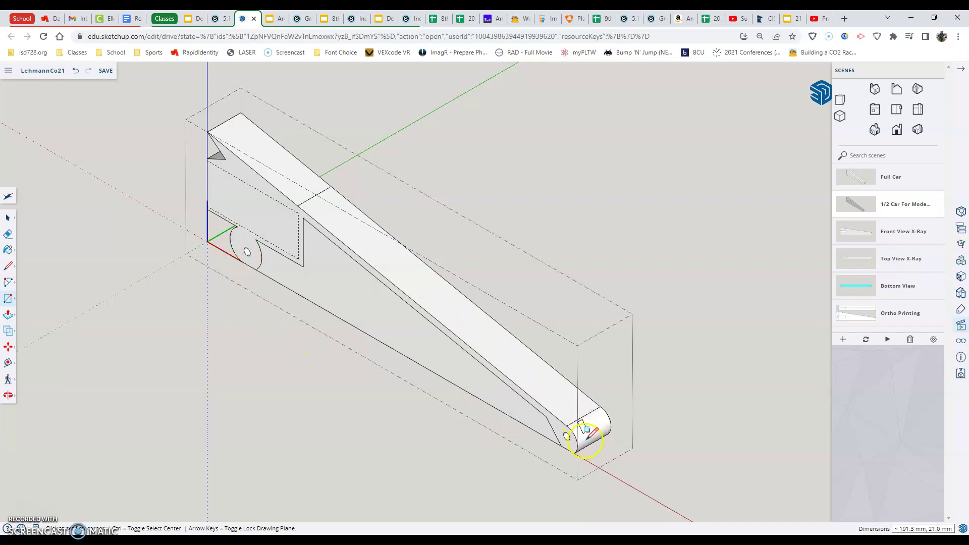
{"action": "left_click", "coordinate": [864, 283]}
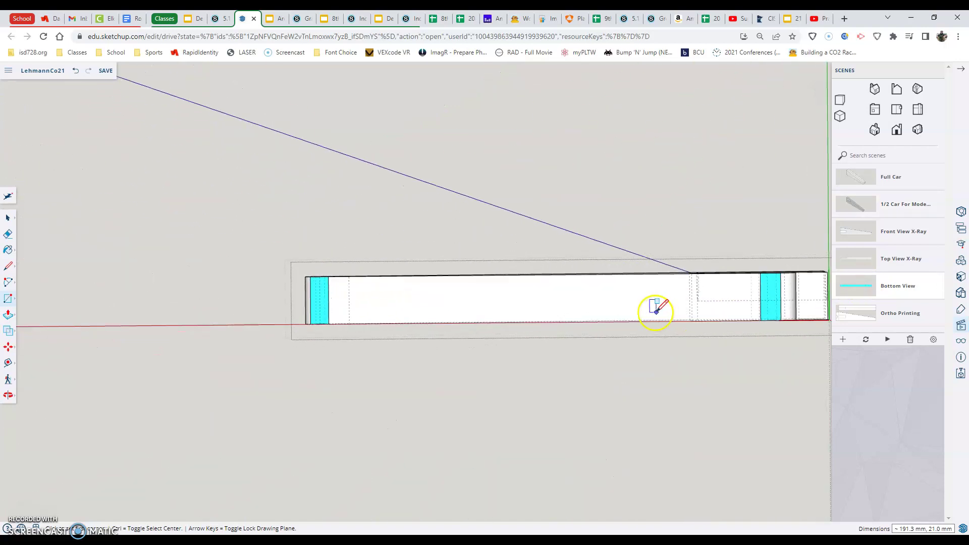
{"action": "scroll", "coordinate": [763, 310], "scroll_direction": "down", "scroll_amount": 3}
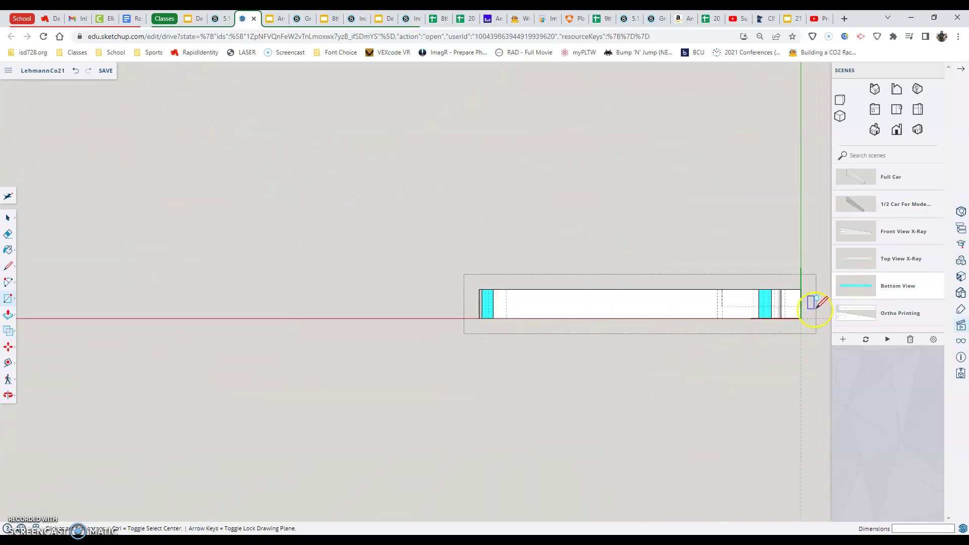
{"action": "scroll", "coordinate": [812, 305], "scroll_direction": "up", "scroll_amount": 2}
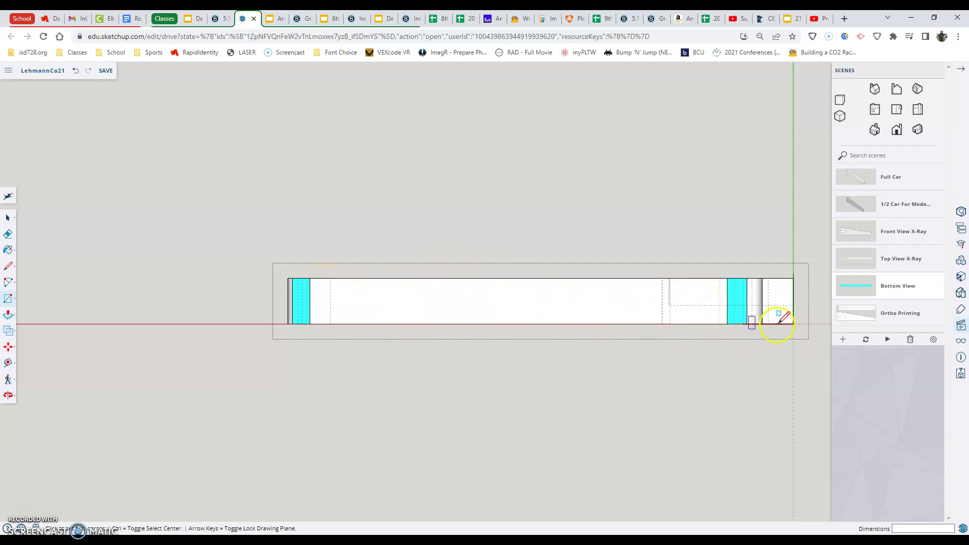
{"action": "left_click", "coordinate": [867, 207]}
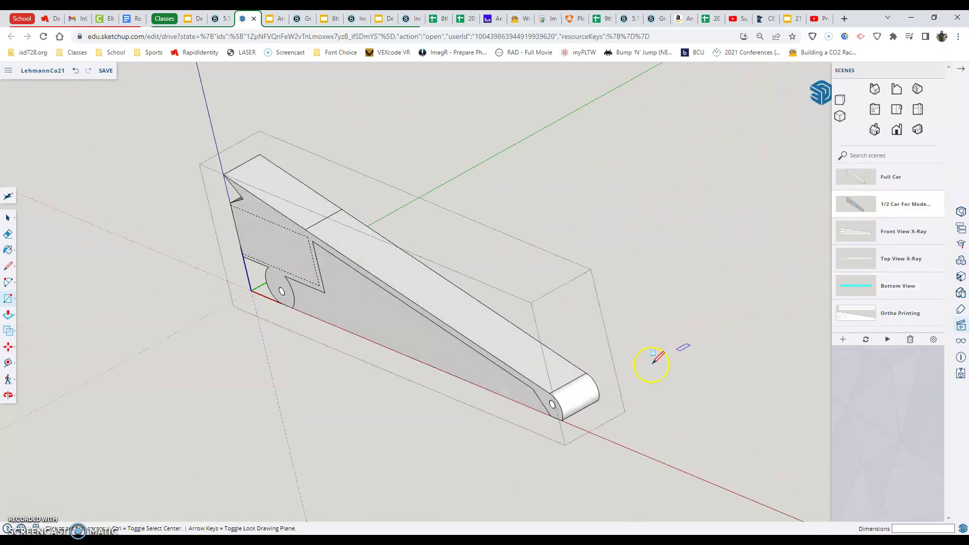
Step: In the front view, draw a rectangle about 5.0 mm by 2.1 mm from the nose arc's foremost endpoint to its bottom endpoint
{"action": "left_click", "coordinate": [896, 132]}
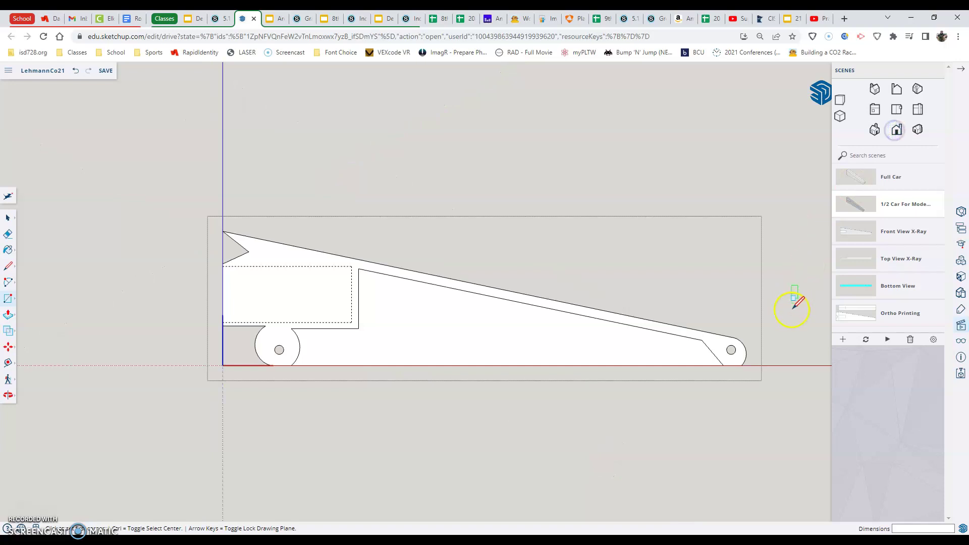
{"action": "scroll", "coordinate": [788, 323], "scroll_direction": "up", "scroll_amount": 10}
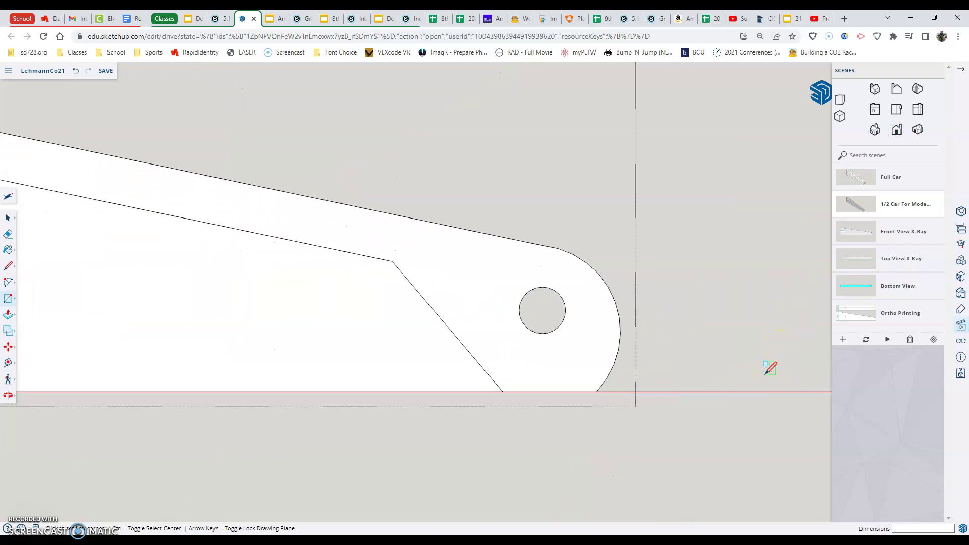
{"action": "scroll", "coordinate": [620, 337], "scroll_direction": "up", "scroll_amount": 3}
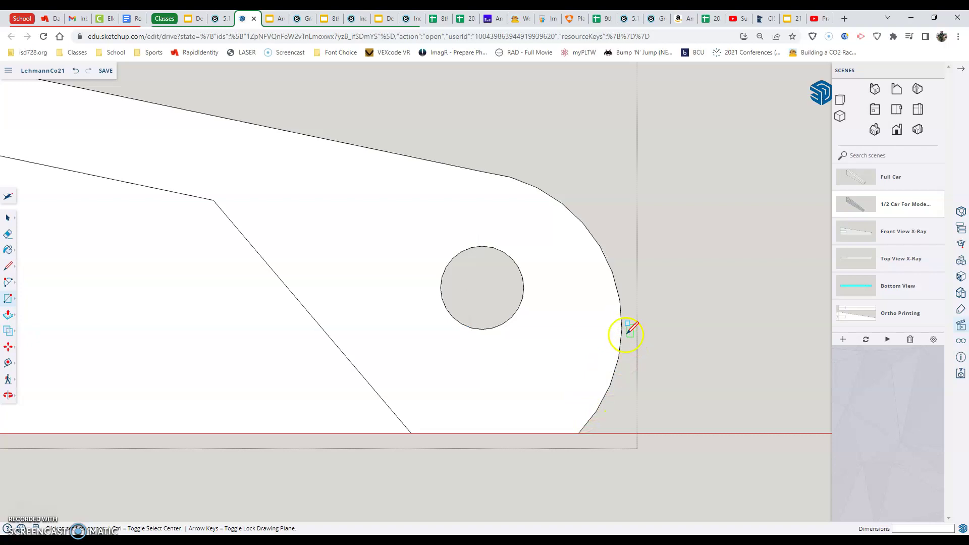
{"action": "scroll", "coordinate": [623, 328], "scroll_direction": "down", "scroll_amount": 5}
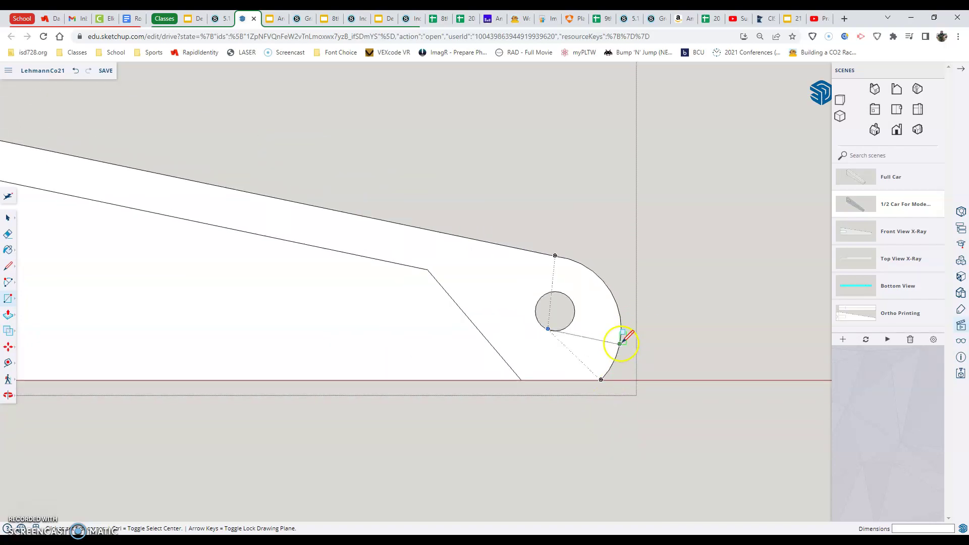
{"action": "left_click", "coordinate": [622, 331]}
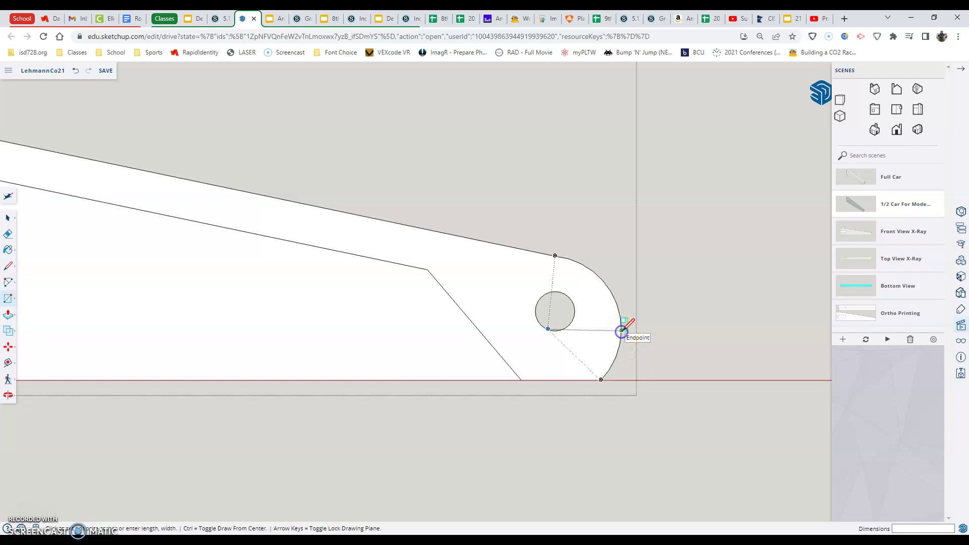
{"action": "left_click", "coordinate": [621, 362]}
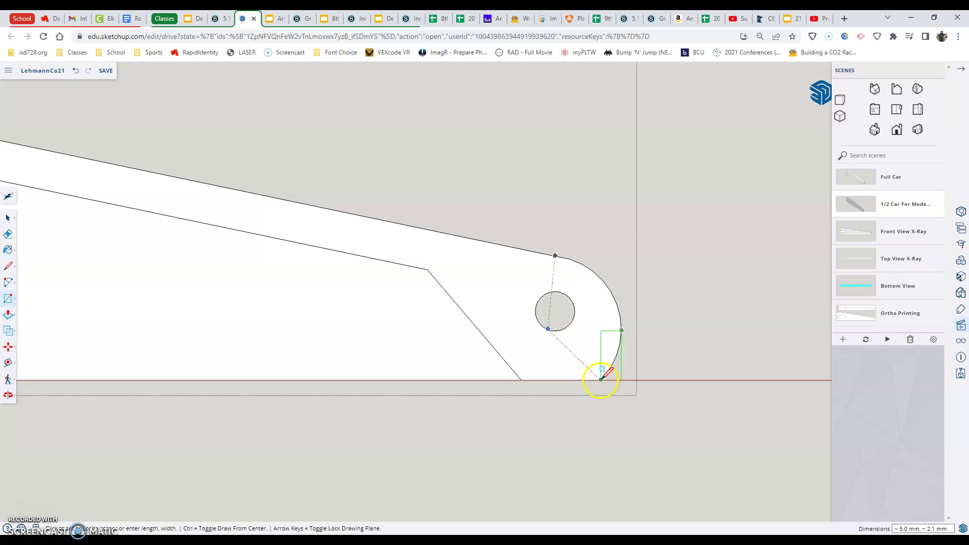
{"action": "left_click", "coordinate": [601, 379]}
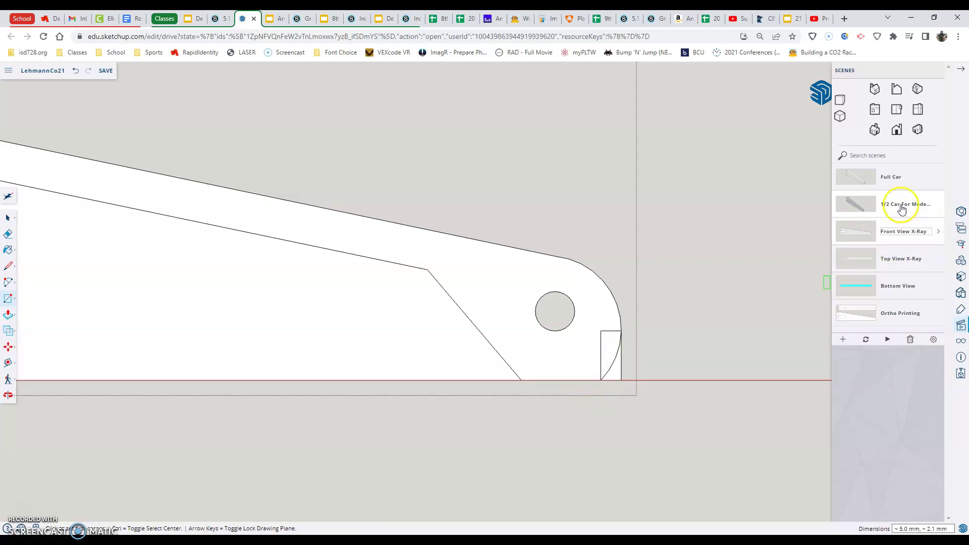
Step: Push/Pull the small corner face outside the nose arc 21 mm across the half car's full width
{"action": "left_click", "coordinate": [917, 130]}
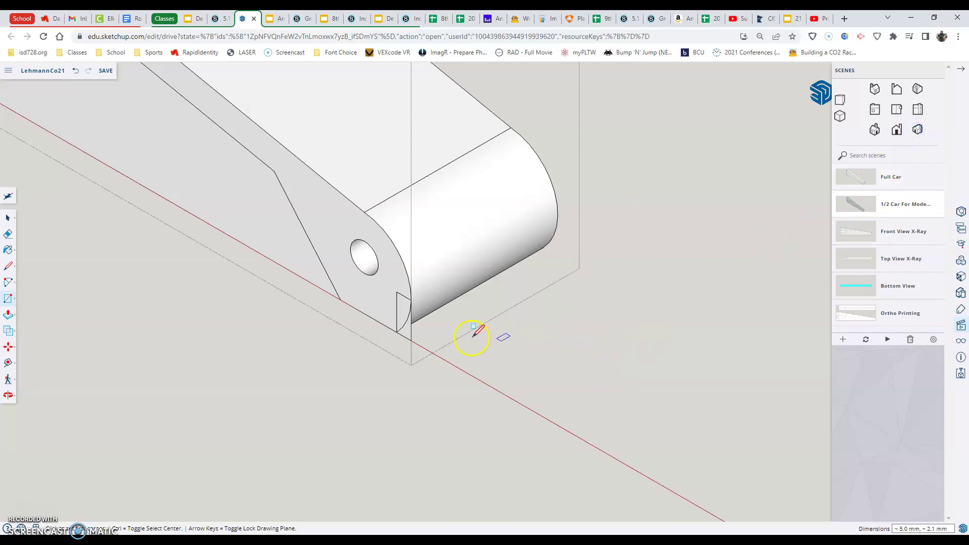
{"action": "scroll", "coordinate": [467, 334], "scroll_direction": "up", "scroll_amount": 2}
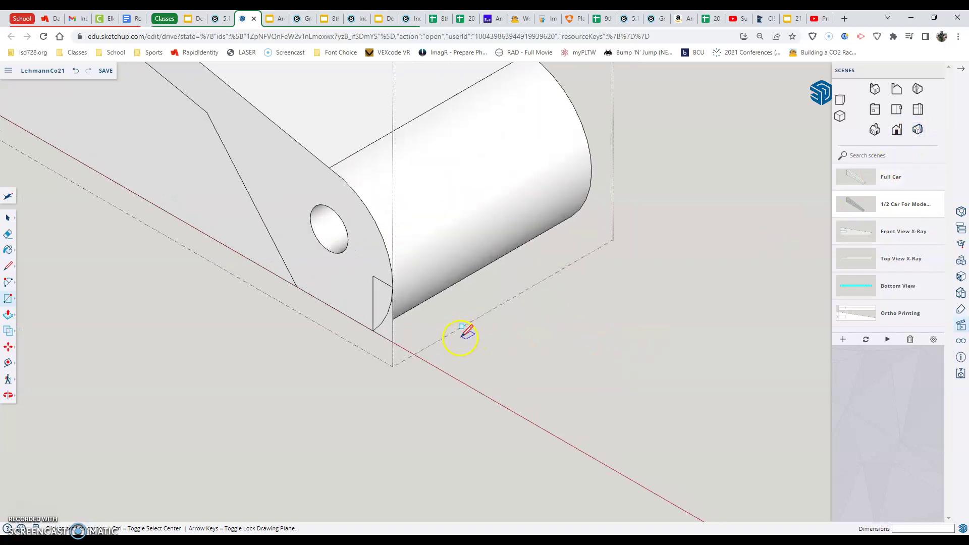
{"action": "left_click", "coordinate": [6, 319]}
{"action": "scroll", "coordinate": [172, 371], "scroll_direction": "down", "scroll_amount": 5}
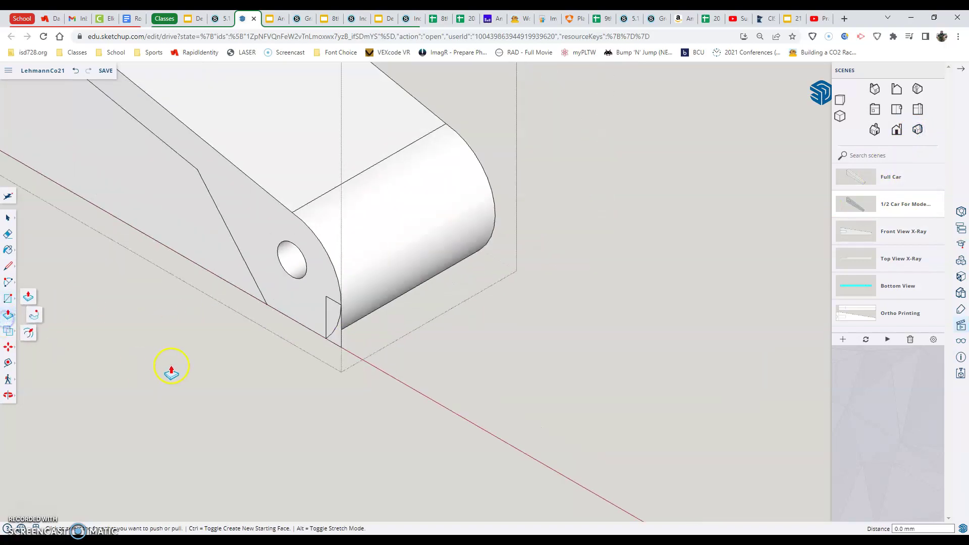
{"action": "scroll", "coordinate": [177, 374], "scroll_direction": "up", "scroll_amount": 4}
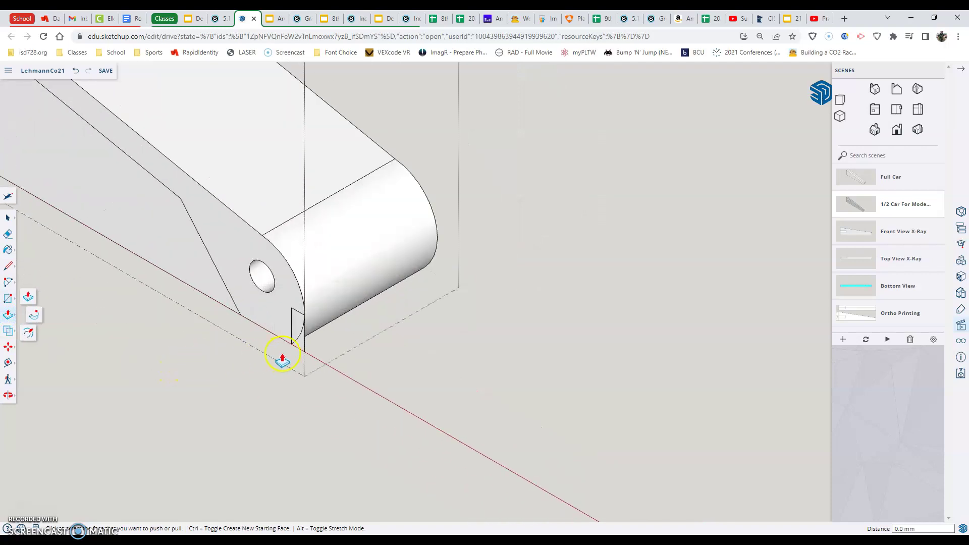
{"action": "left_click", "coordinate": [301, 347]}
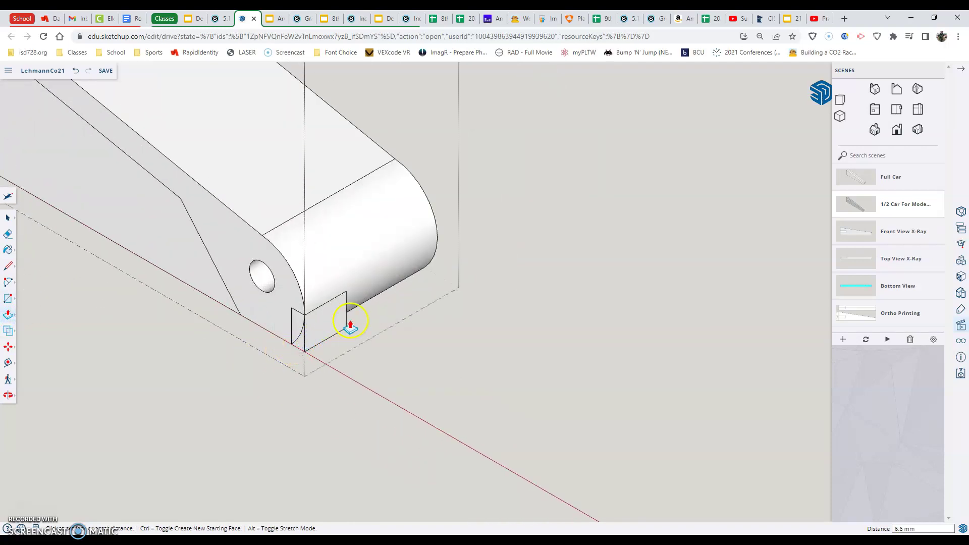
{"action": "left_click", "coordinate": [382, 152]}
{"action": "scroll", "coordinate": [301, 318], "scroll_direction": "down", "scroll_amount": 5}
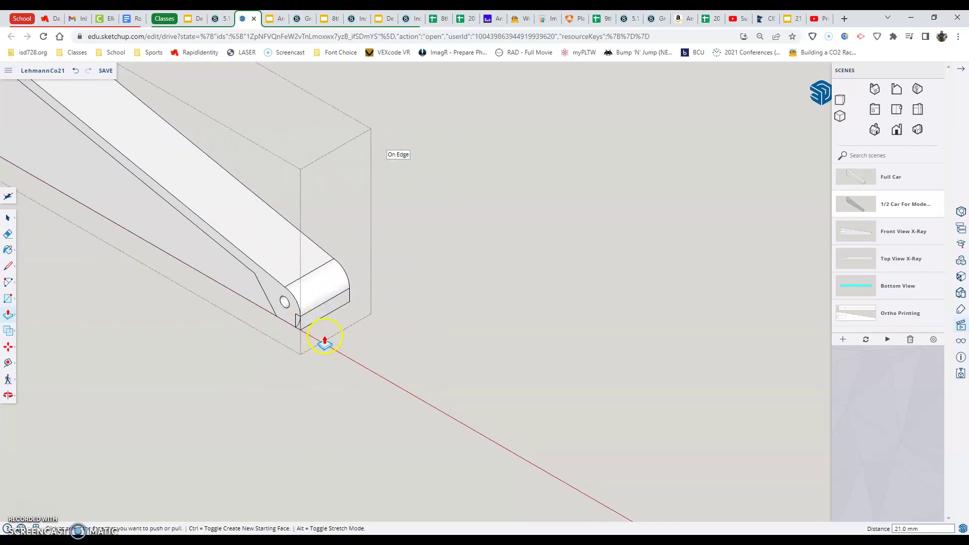
Step: In the front view, draw a rectangle about 21.3 mm by 17.6 mm from the rear axle arc's bottom endpoint to the body's rear lower corner
{"action": "middle_click_drag", "start_coordinate": [325, 343], "coordinate": [301, 221]}
{"action": "left_click", "coordinate": [864, 287]}
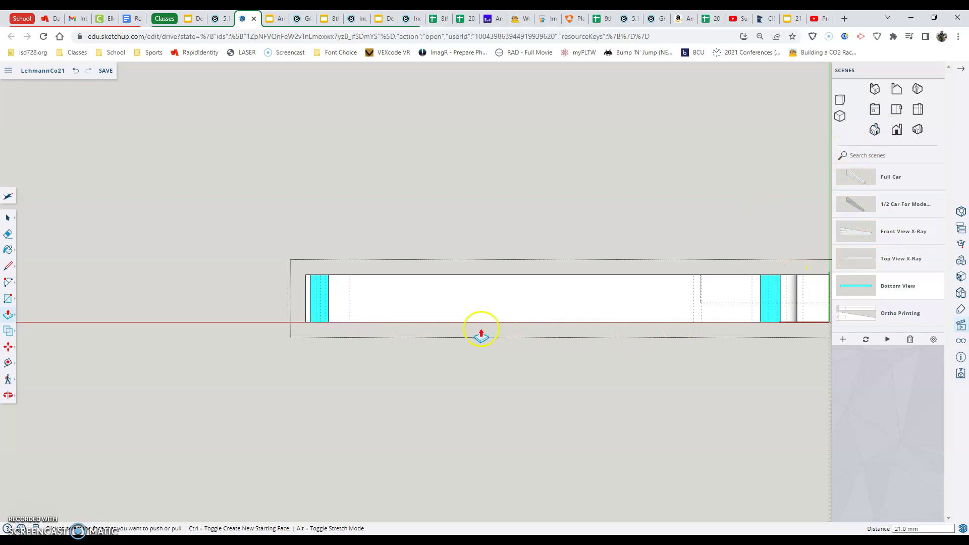
{"action": "scroll", "coordinate": [707, 361], "scroll_direction": "down", "scroll_amount": 3}
{"action": "scroll", "coordinate": [778, 325], "scroll_direction": "up", "scroll_amount": 5}
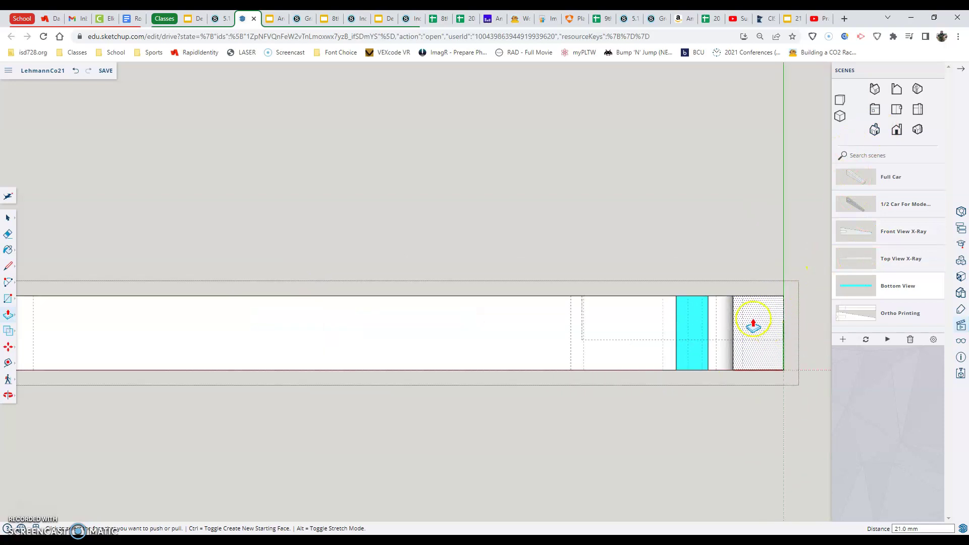
{"action": "left_click", "coordinate": [865, 208]}
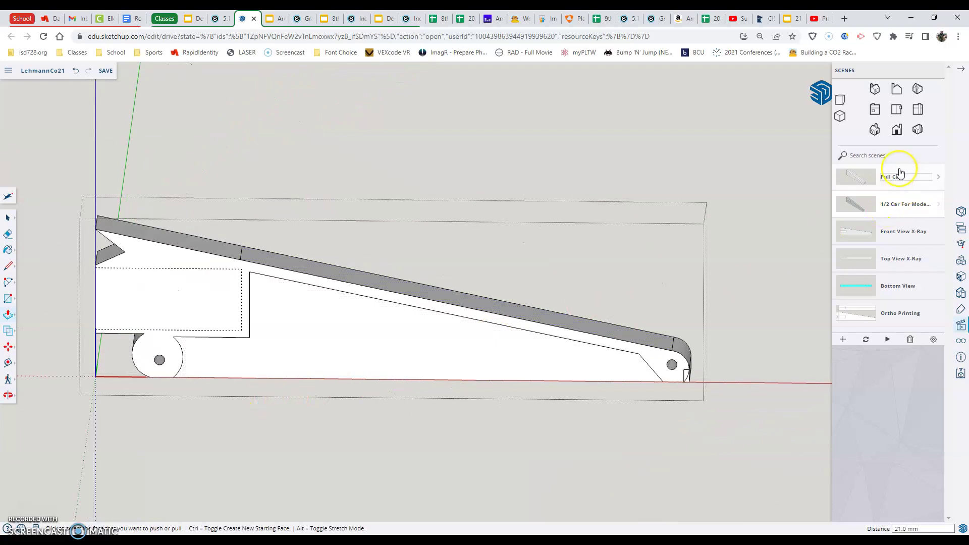
{"action": "left_click", "coordinate": [897, 130]}
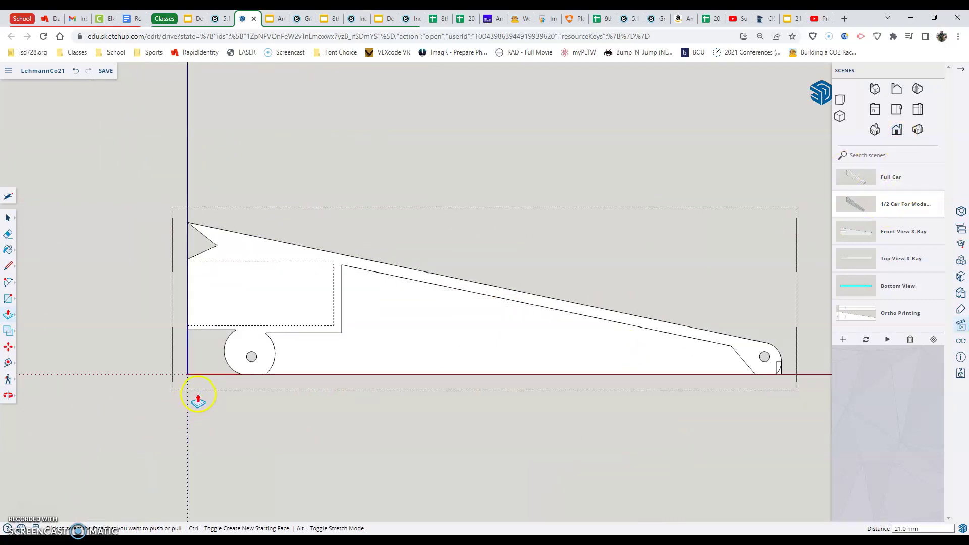
{"action": "scroll", "coordinate": [199, 402], "scroll_direction": "up", "scroll_amount": 2}
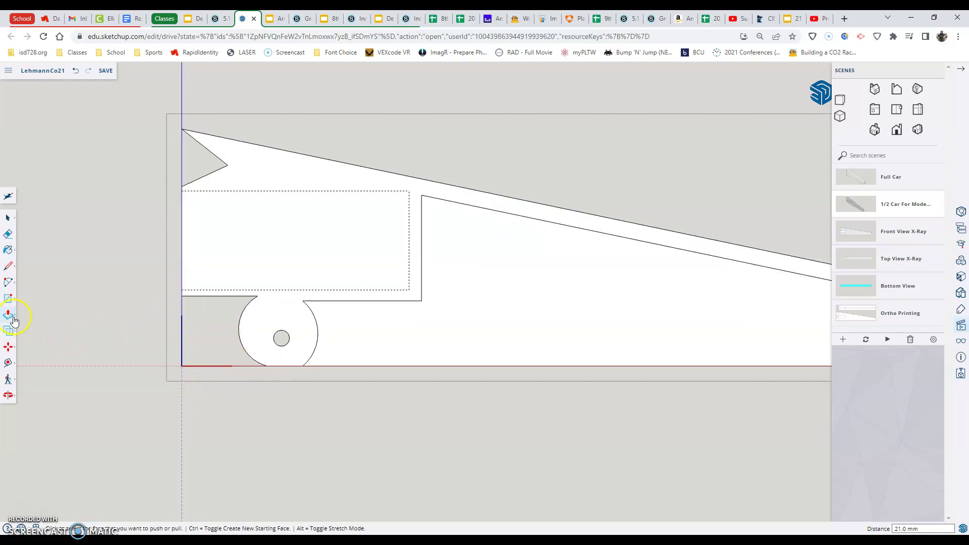
{"action": "left_click", "coordinate": [6, 298]}
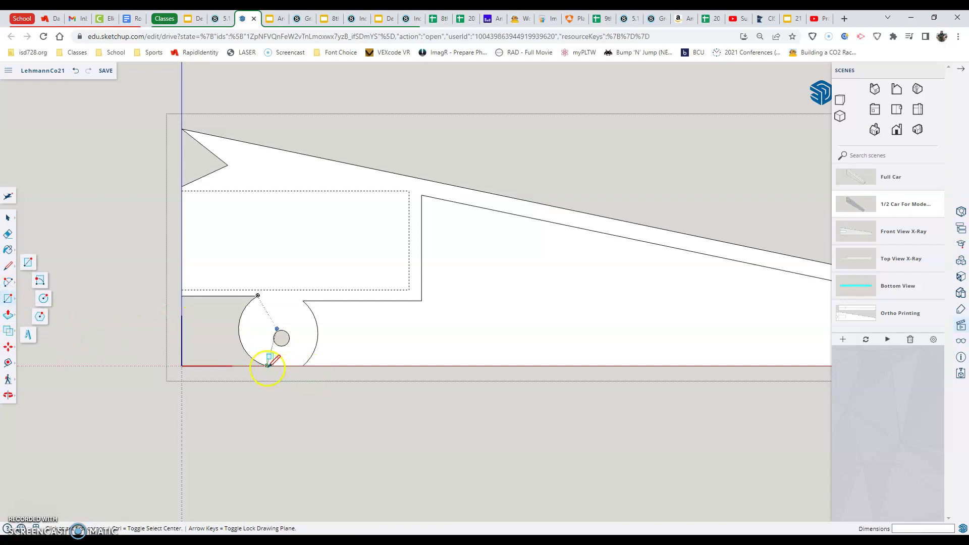
{"action": "left_click_drag", "start_coordinate": [267, 365], "coordinate": [182, 296]}
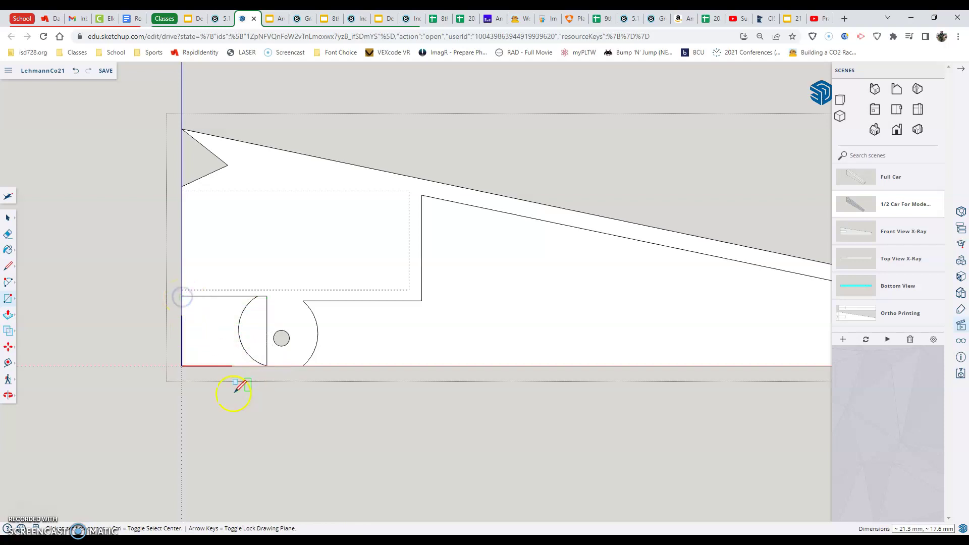
Step: Push/Pull the new face behind the rear axle arc 21 mm, matching the half car's full width
{"action": "mouse_move", "coordinate": [223, 388]}
{"action": "middle_mouse_down"}
{"action": "mouse_move", "coordinate": [293, 378]}
{"action": "mouse_move", "coordinate": [374, 385]}
{"action": "middle_mouse_up"}
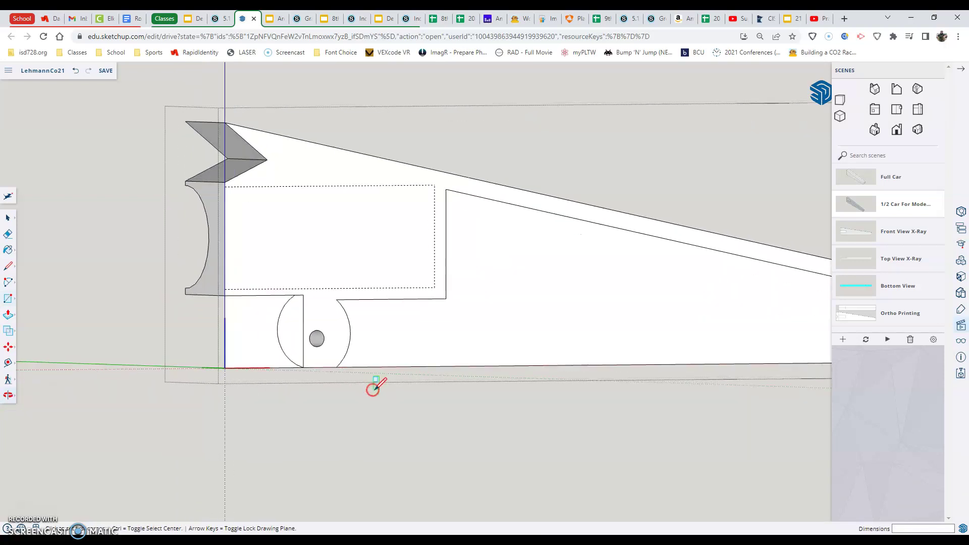
{"action": "left_click", "coordinate": [8, 318]}
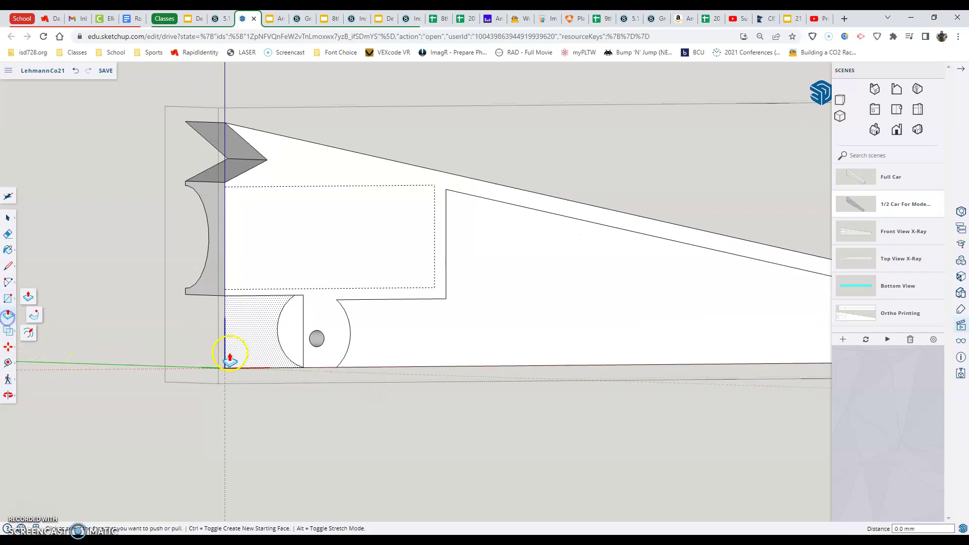
{"action": "left_click", "coordinate": [255, 348]}
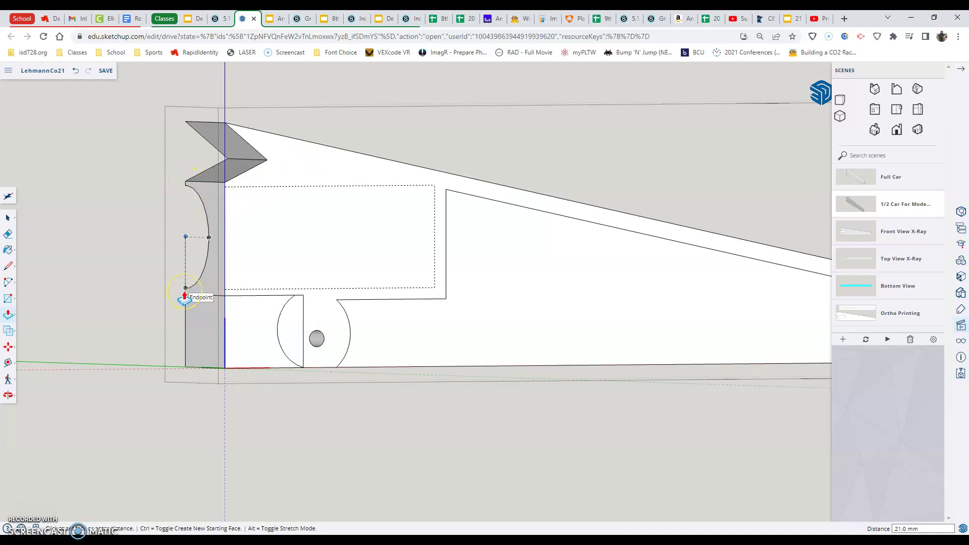
{"action": "left_click", "coordinate": [420, 252]}
Step: Examine the filled rear section from several angles and the whole underside in the Bottom View scene
{"action": "mouse_move", "coordinate": [420, 253]}
{"action": "middle_mouse_down"}
{"action": "mouse_move", "coordinate": [411, 281]}
{"action": "mouse_move", "coordinate": [288, 447]}
{"action": "mouse_move", "coordinate": [417, 234]}
{"action": "middle_mouse_up"}
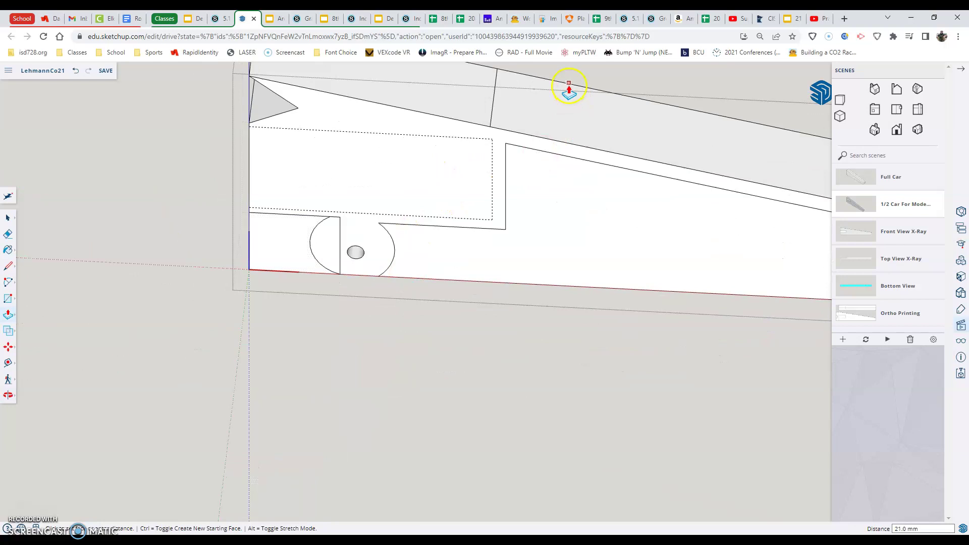
{"action": "middle_click_drag", "start_coordinate": [325, 340], "coordinate": [266, 210]}
{"action": "scroll", "coordinate": [563, 447], "scroll_direction": "down", "scroll_amount": 5}
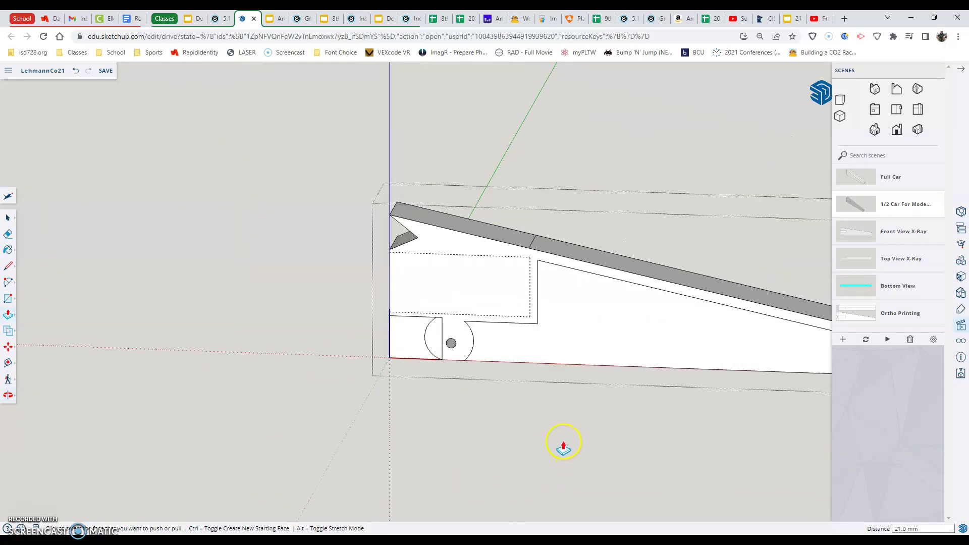
{"action": "middle_click_drag", "start_coordinate": [563, 447], "coordinate": [703, 406]}
{"action": "left_click", "coordinate": [892, 288]}
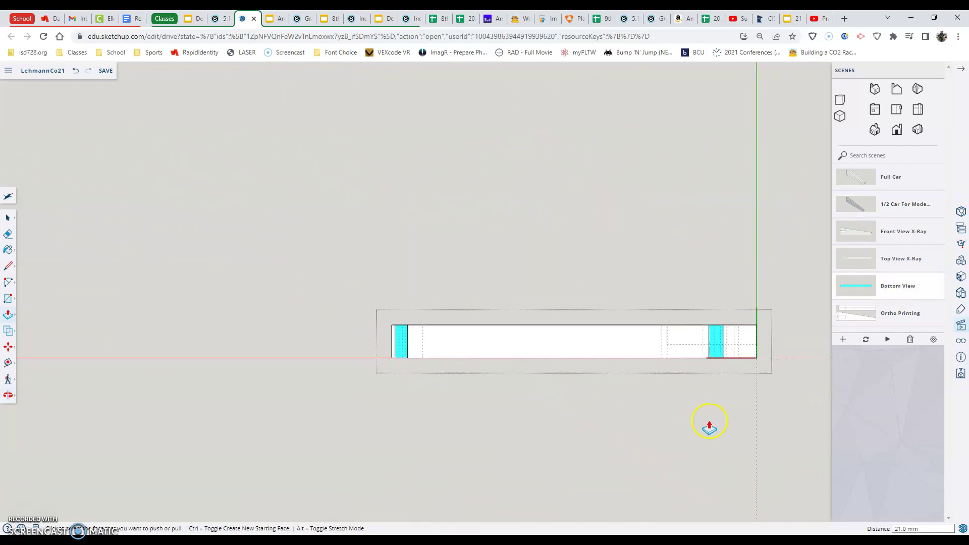
{"action": "scroll", "coordinate": [777, 399], "scroll_direction": "up", "scroll_amount": 2}
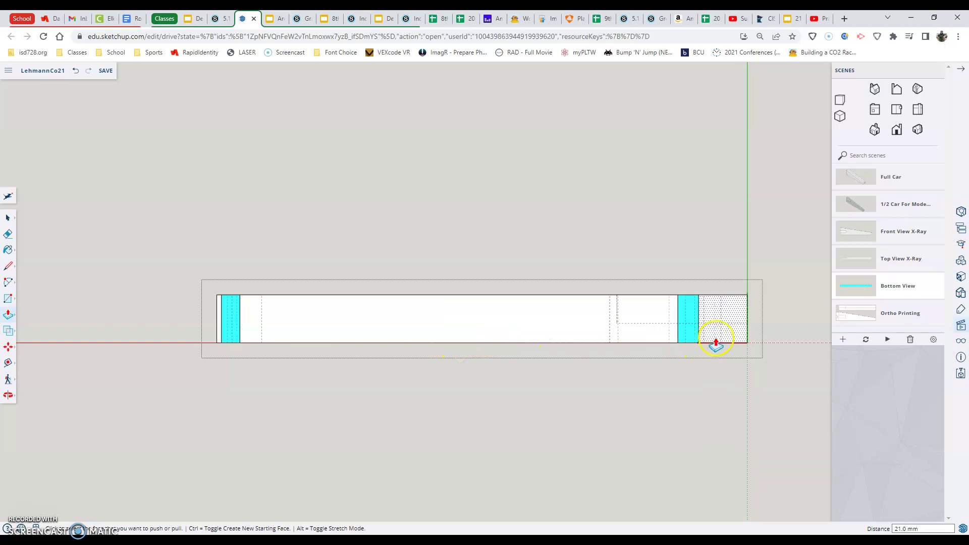
{"action": "scroll", "coordinate": [715, 340], "scroll_direction": "up", "scroll_amount": 3}
{"action": "scroll", "coordinate": [715, 340], "scroll_direction": "down", "scroll_amount": 2}
{"action": "scroll", "coordinate": [662, 334], "scroll_direction": "up", "scroll_amount": 2}
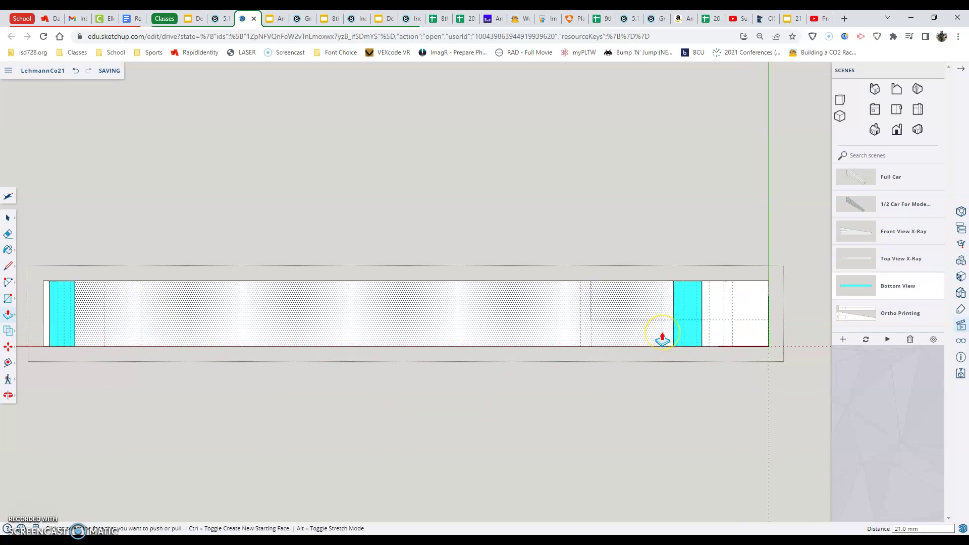
{"action": "scroll", "coordinate": [662, 334], "scroll_direction": "down", "scroll_amount": 1}
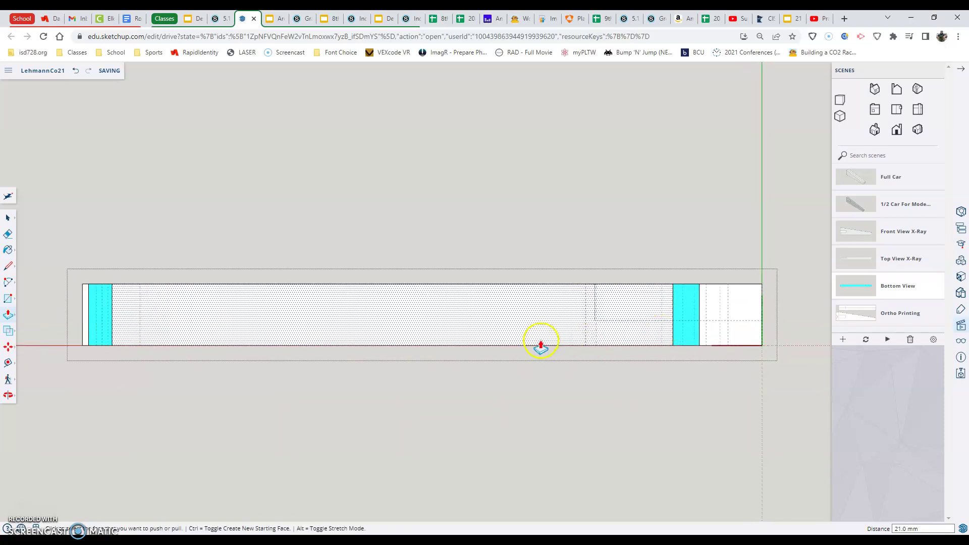